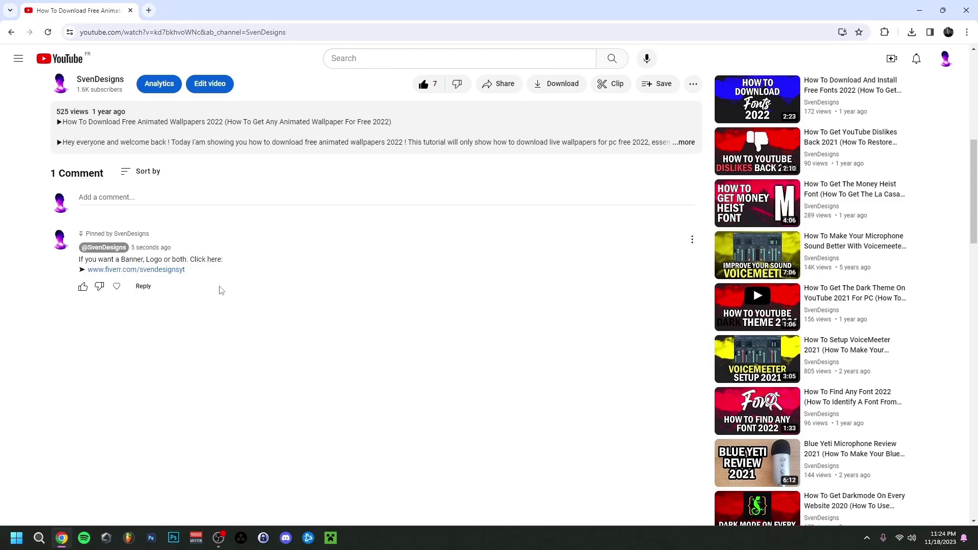
click(164, 271)
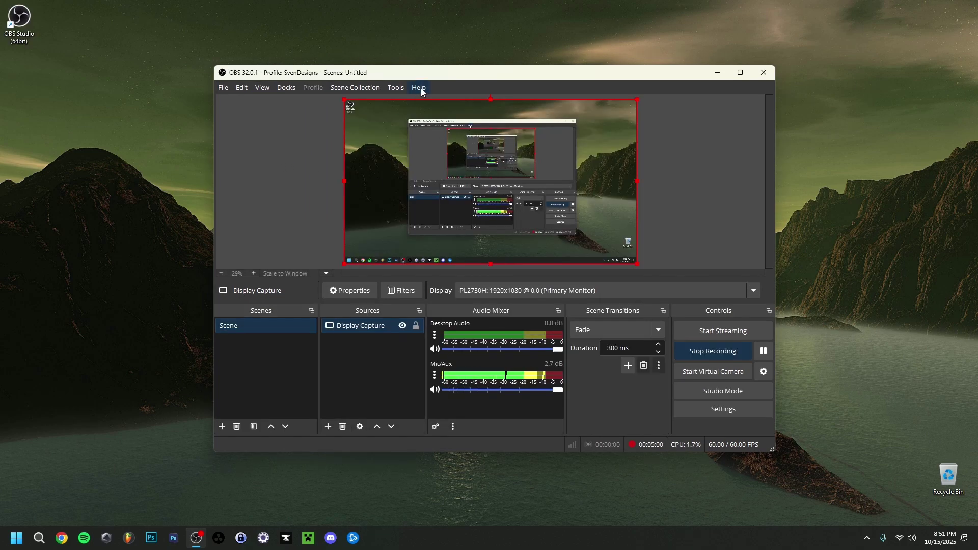
Step: Check for OBS Studio updates and review the update channel and automatic update option in the general settings
click(420, 88)
click(441, 216)
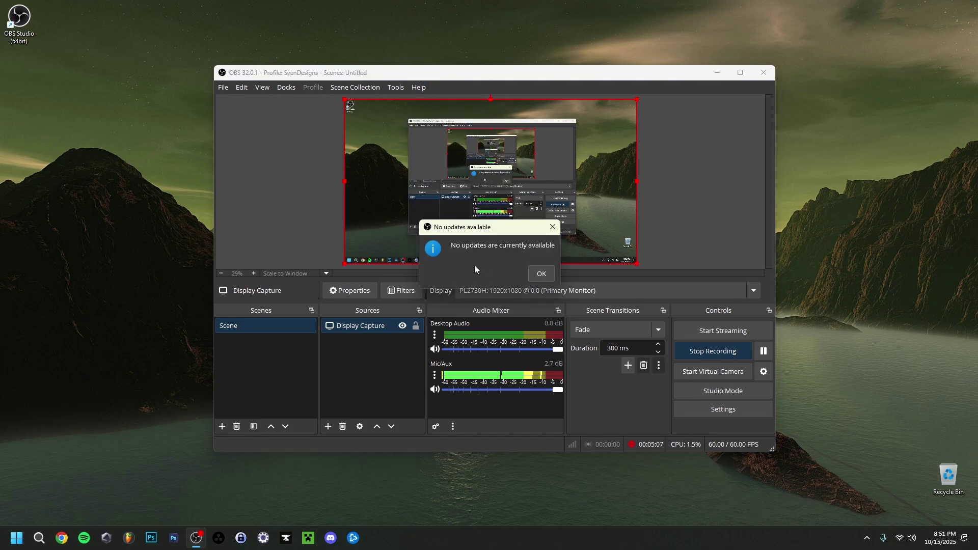
click(540, 274)
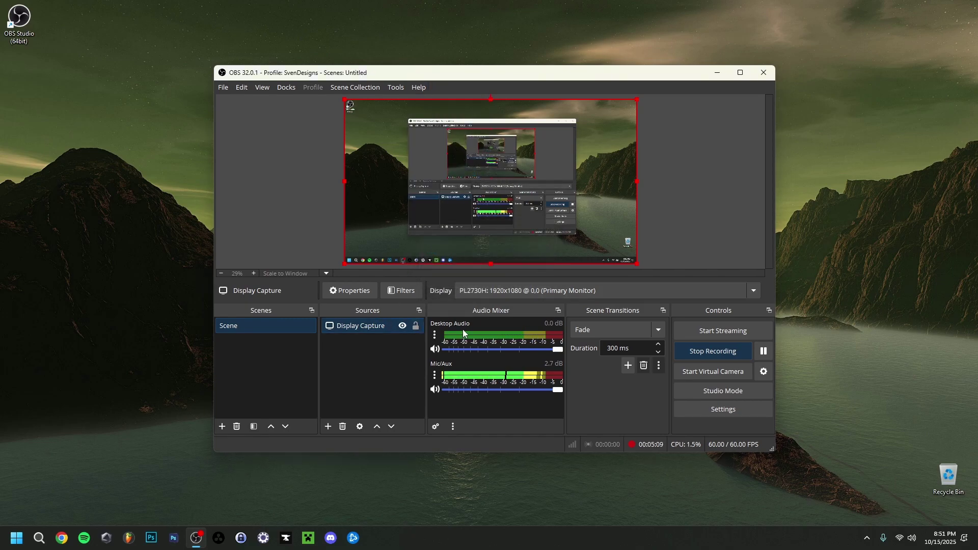
click(717, 412)
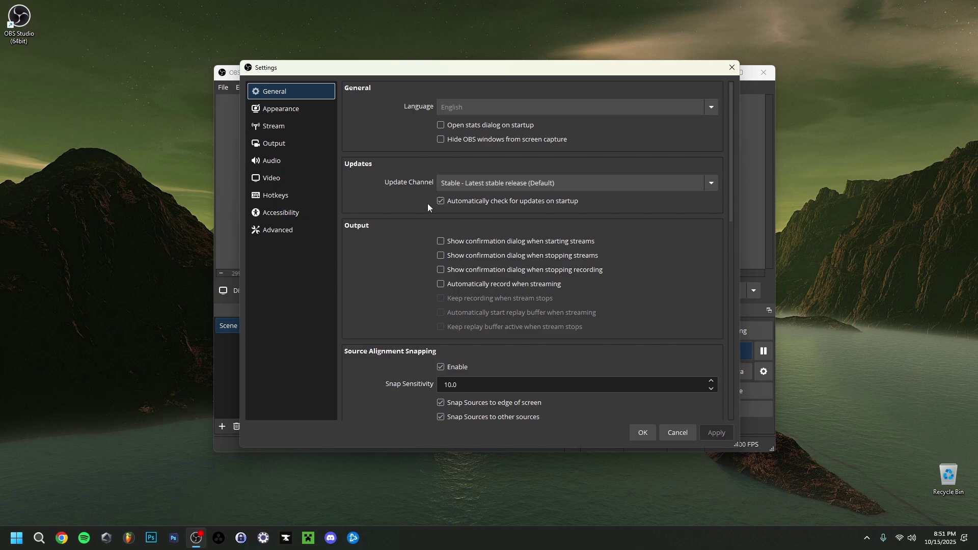
click(643, 433)
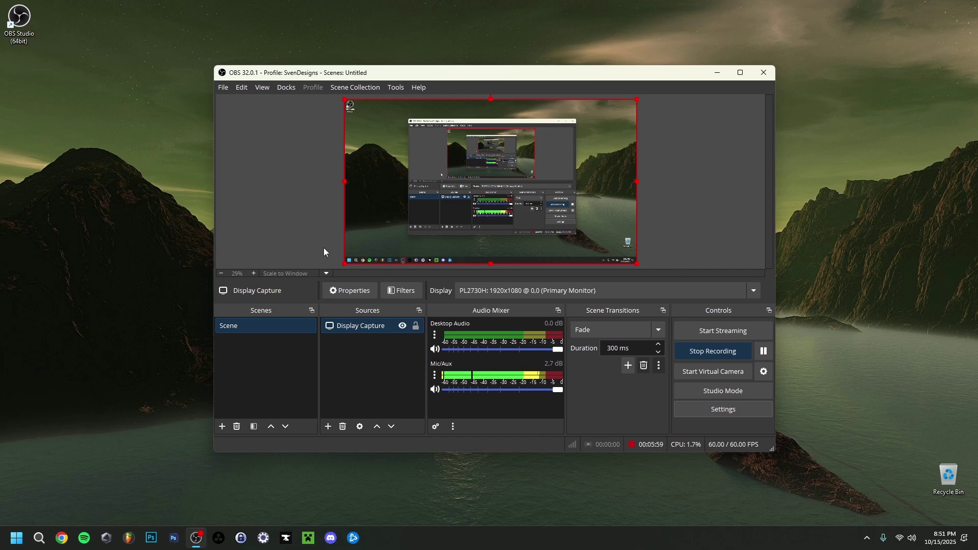
Step: Search Windows for the update settings and check the Windows Update status, closing the settings when done
key(super+d)
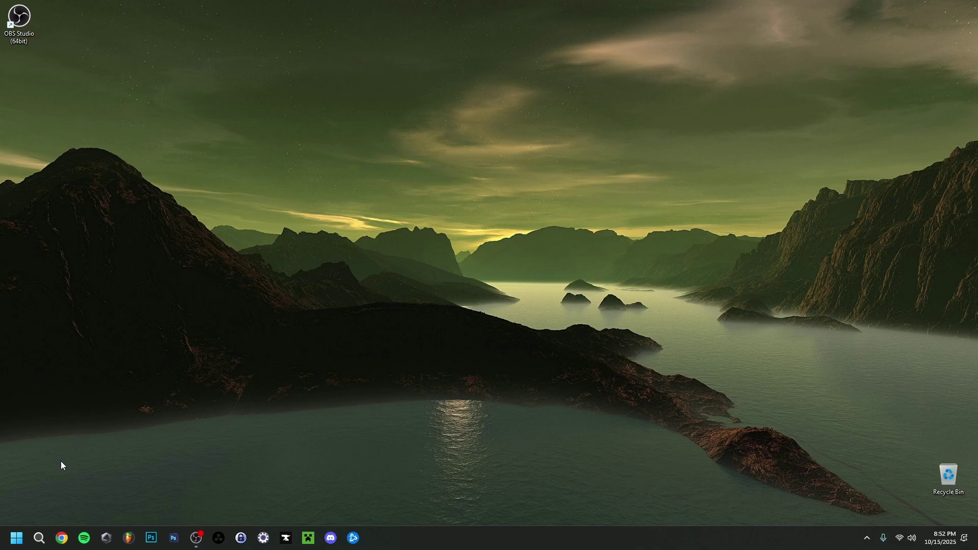
click(38, 536)
text(upda)
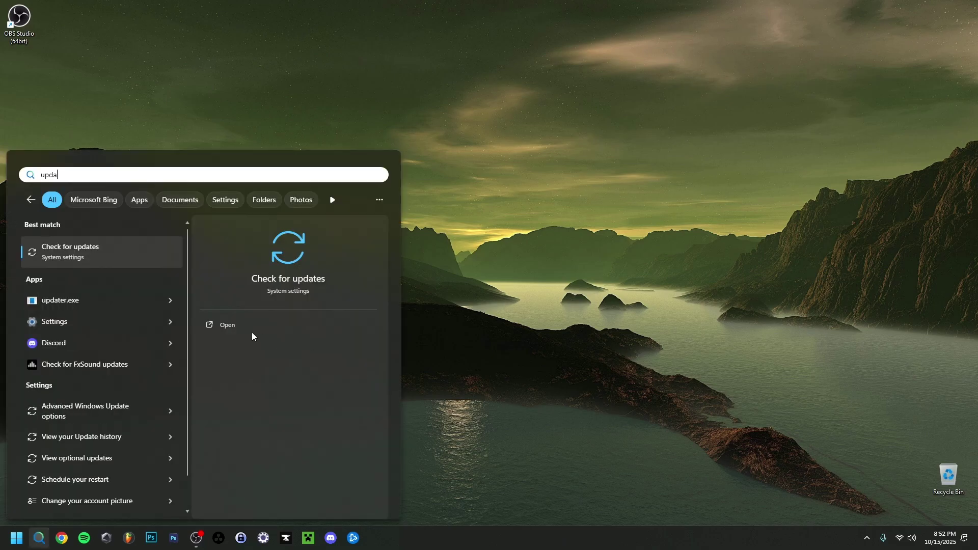
click(82, 257)
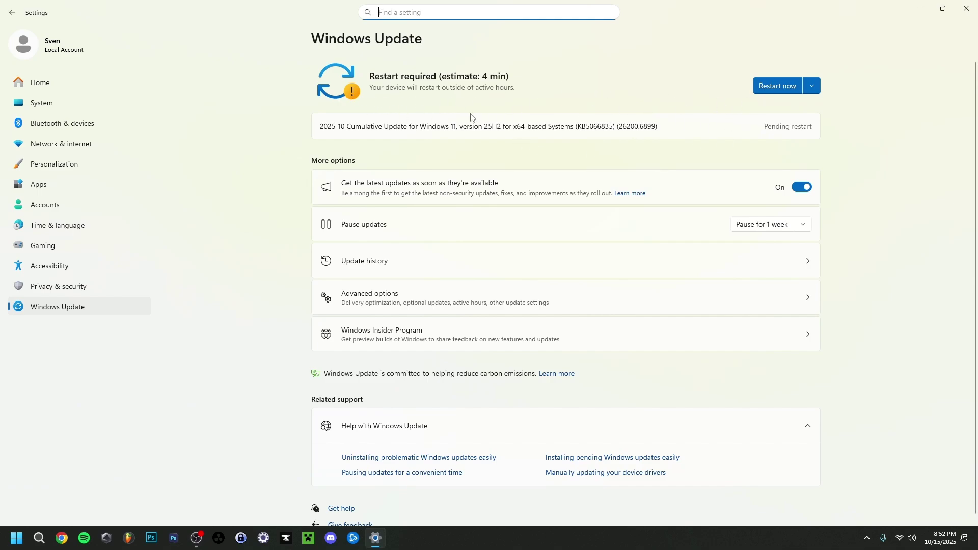
key(alt+F4)
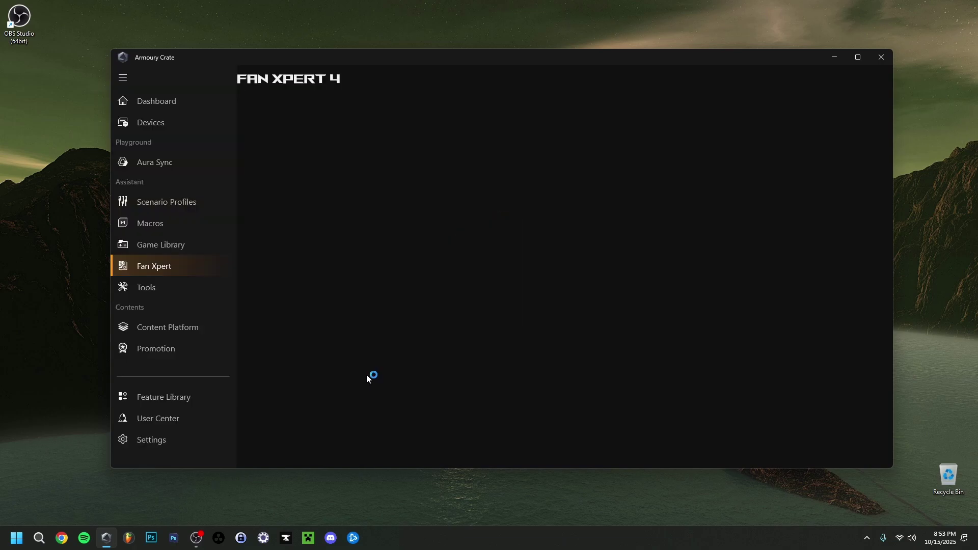
Step: Review the available app, device and component updates in Armoury Crate's Update Center and close the program
click(151, 440)
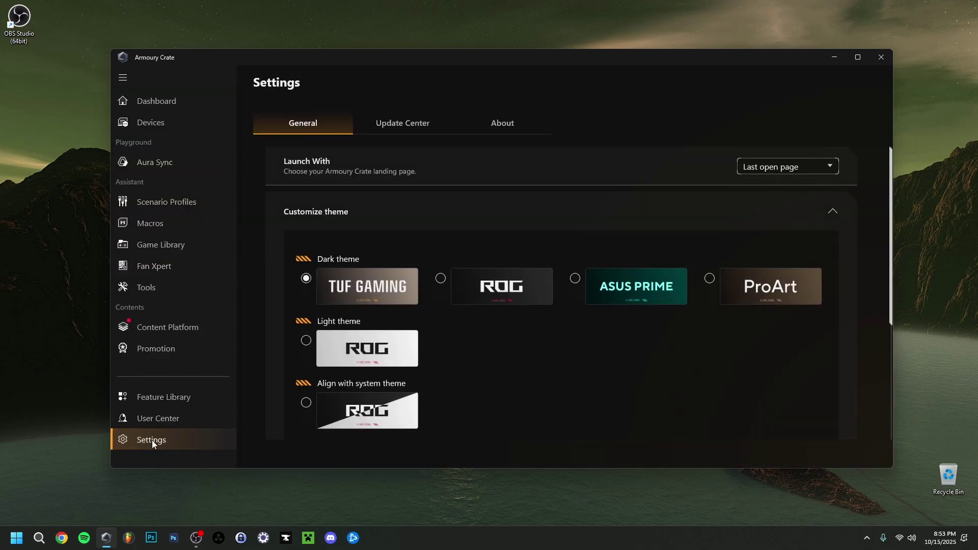
click(386, 125)
scroll(461, 303, down, 3)
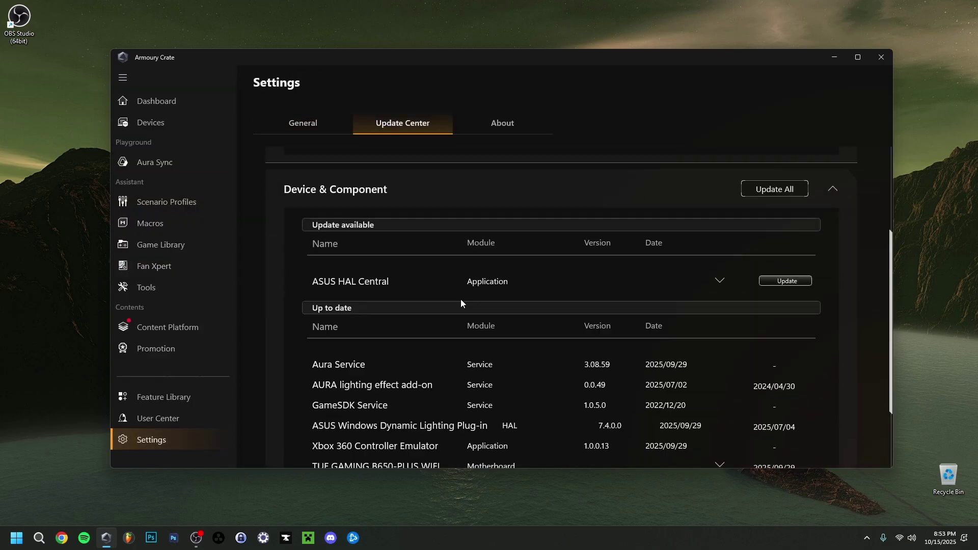
scroll(649, 288, up, 2)
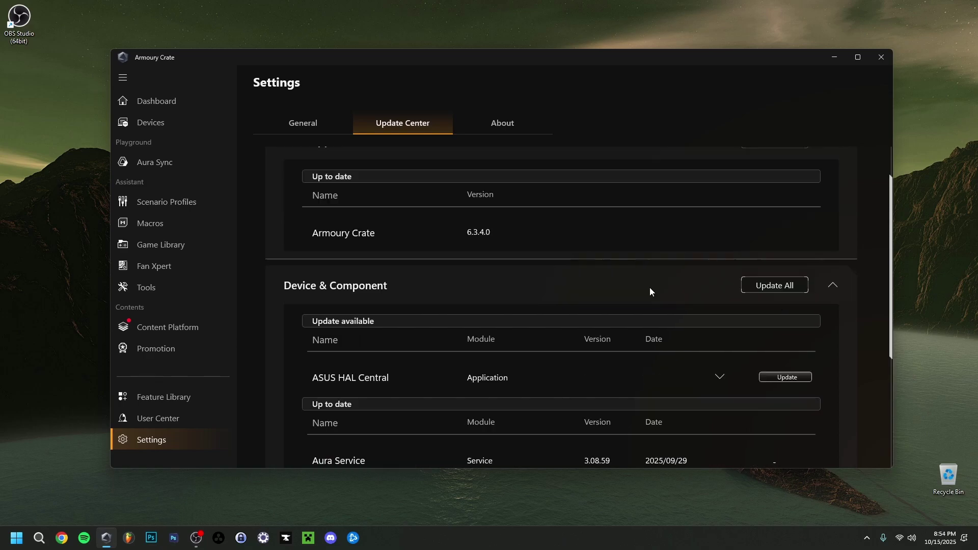
scroll(668, 290, down, 4)
scroll(589, 337, up, 1)
scroll(589, 337, up, 3)
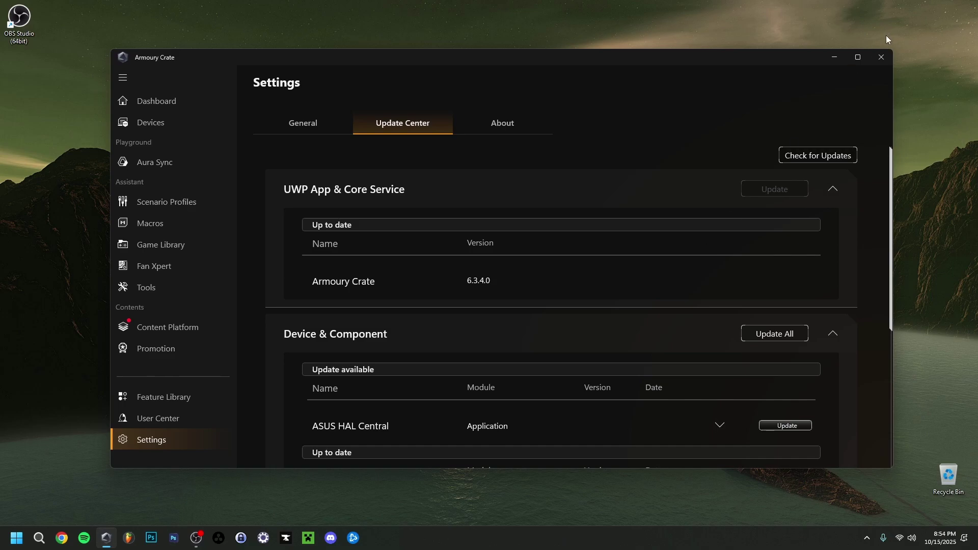
click(882, 57)
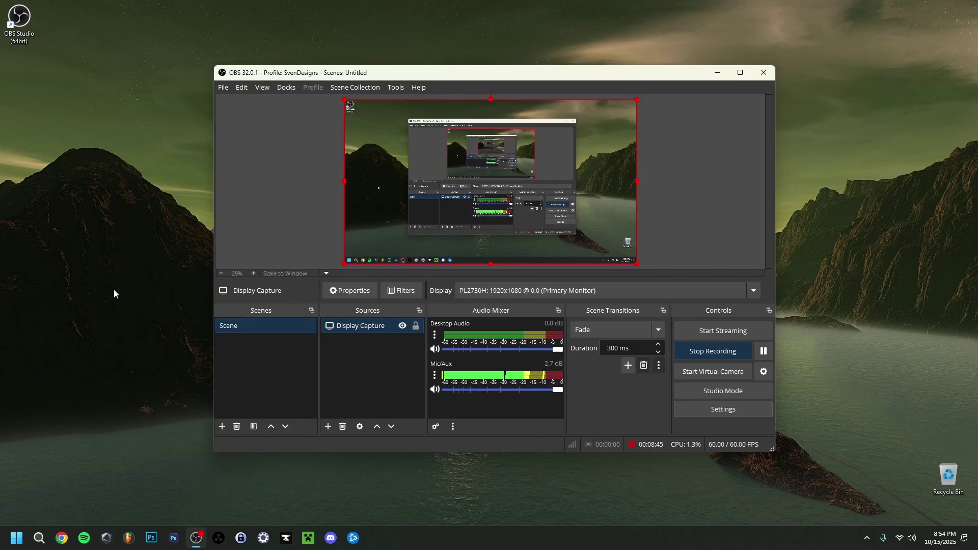
Step: Set the OBS Studio desktop shortcut to run as an administrator in its compatibility properties
right_click(27, 35)
click(63, 202)
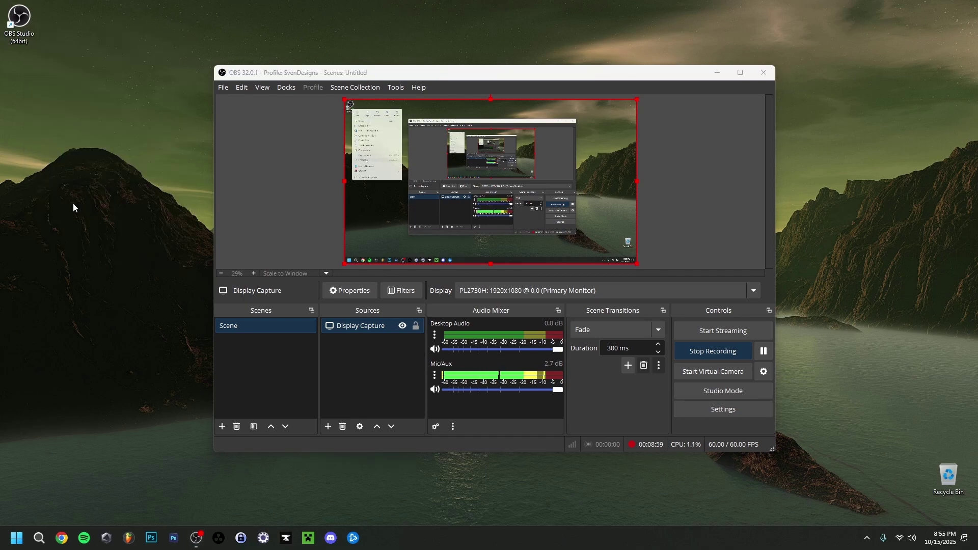
click(179, 219)
click(56, 110)
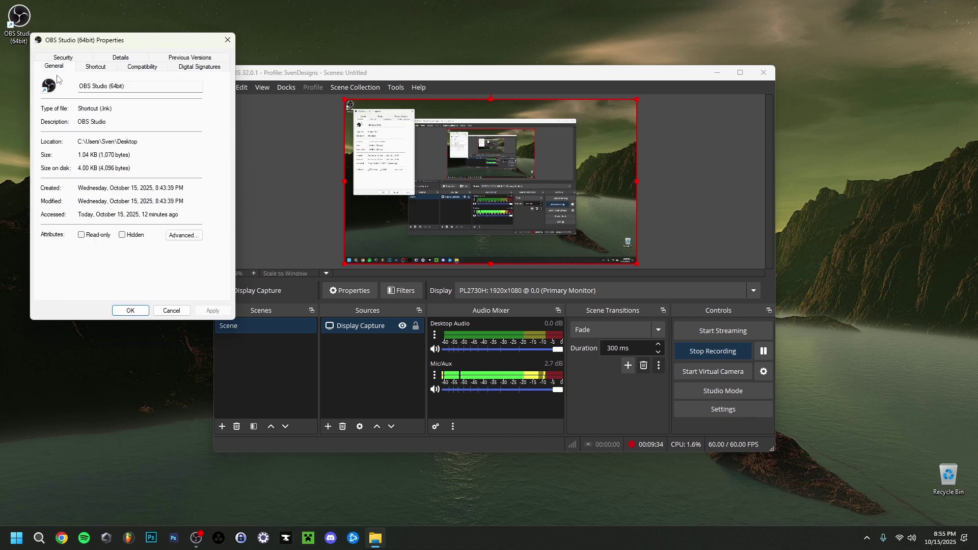
click(147, 68)
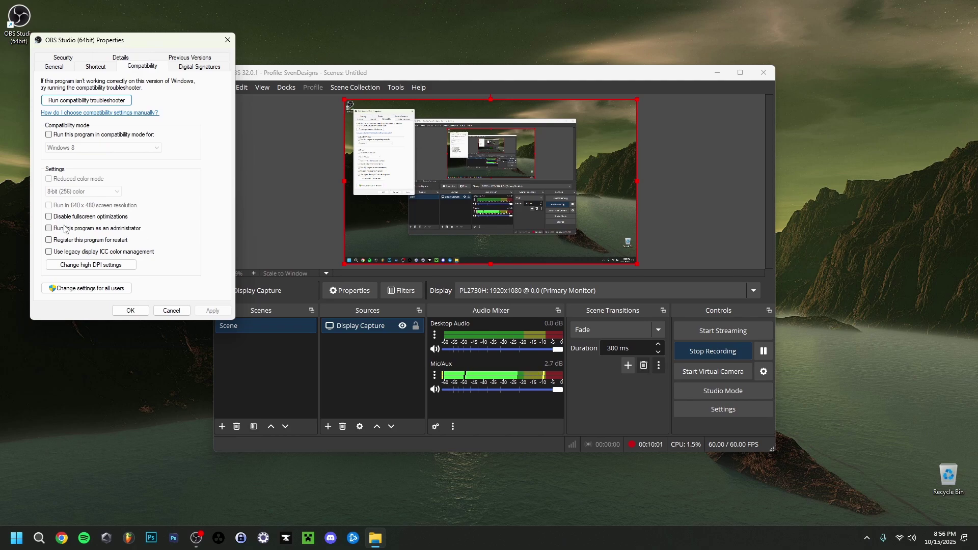
click(49, 228)
click(130, 312)
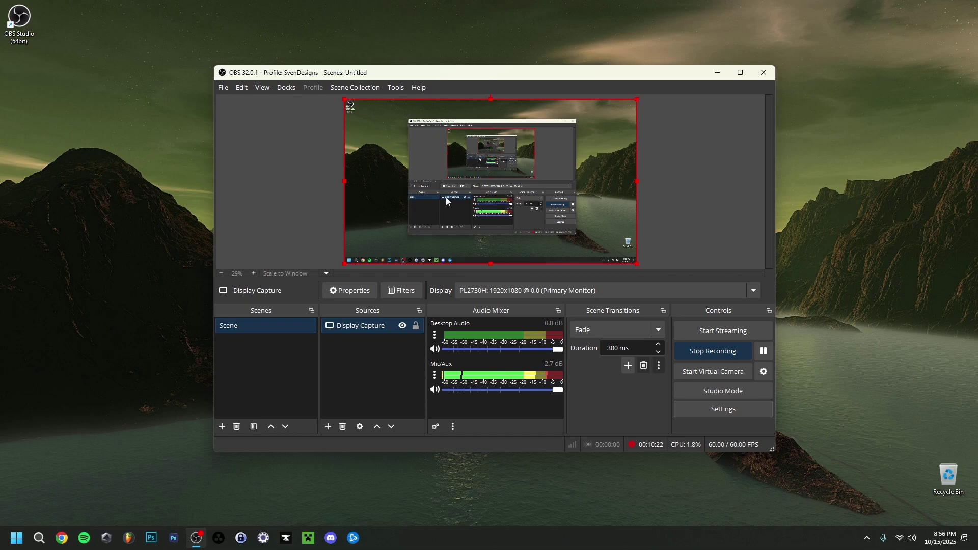
Step: Disable the OBS Studio preview and enable it again
right_click(500, 173)
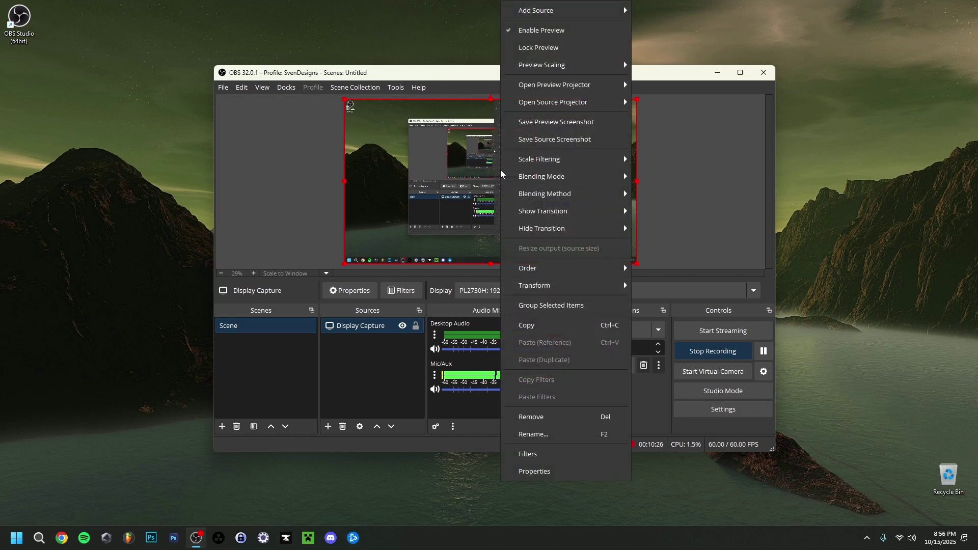
click(535, 32)
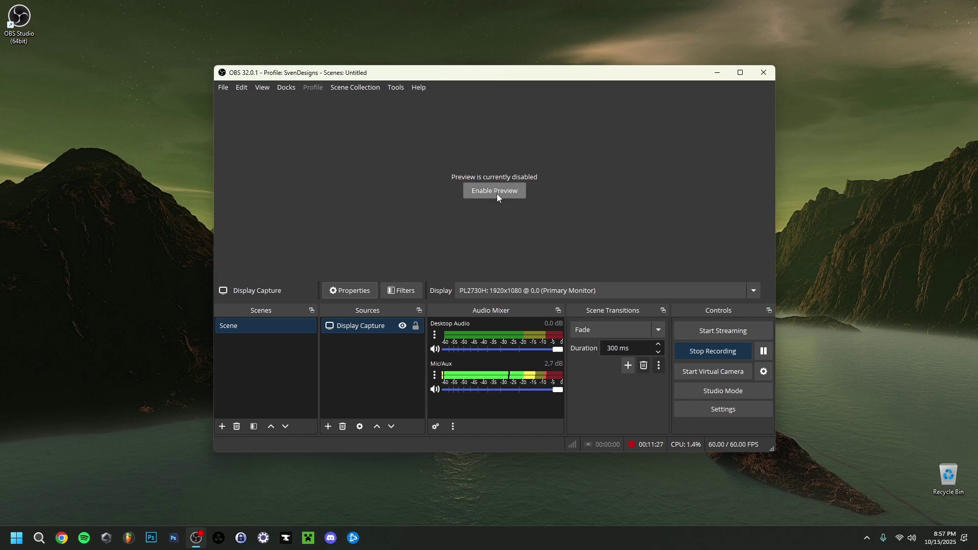
click(497, 192)
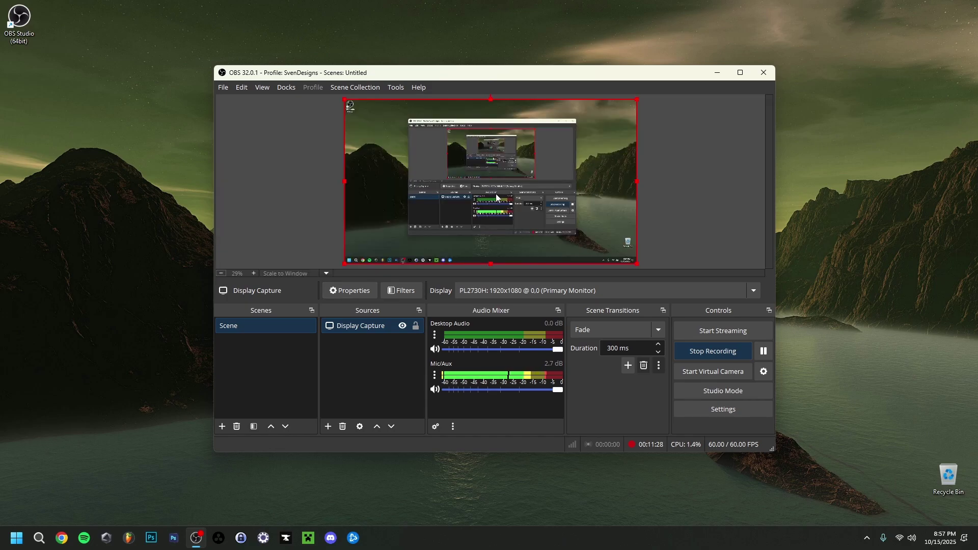
Step: Examine the recording output settings, including the video encoder choices and the available encoder presets
click(705, 410)
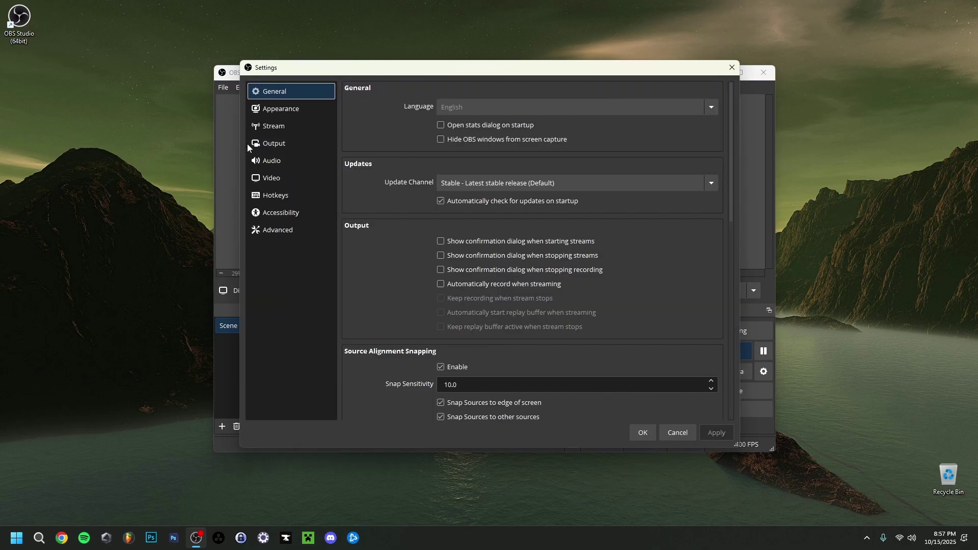
click(312, 145)
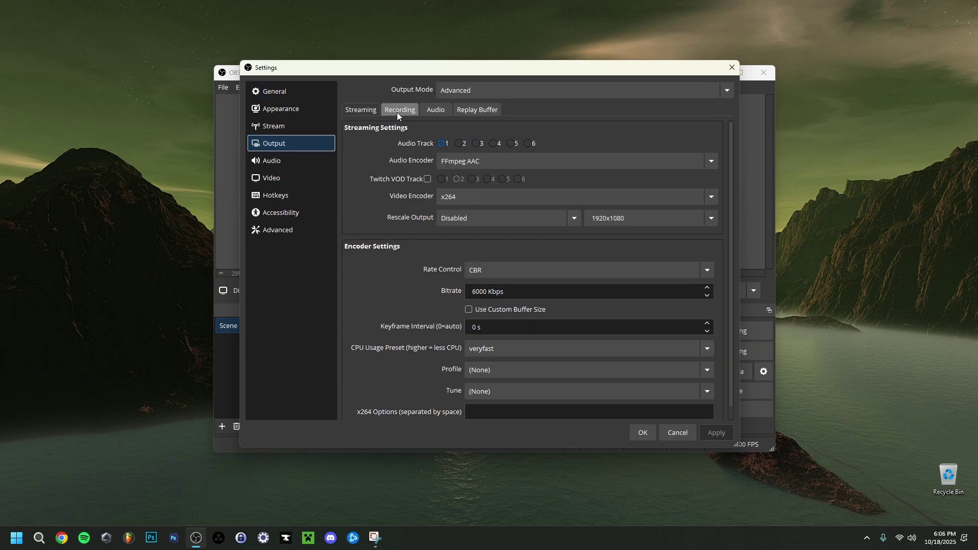
click(398, 113)
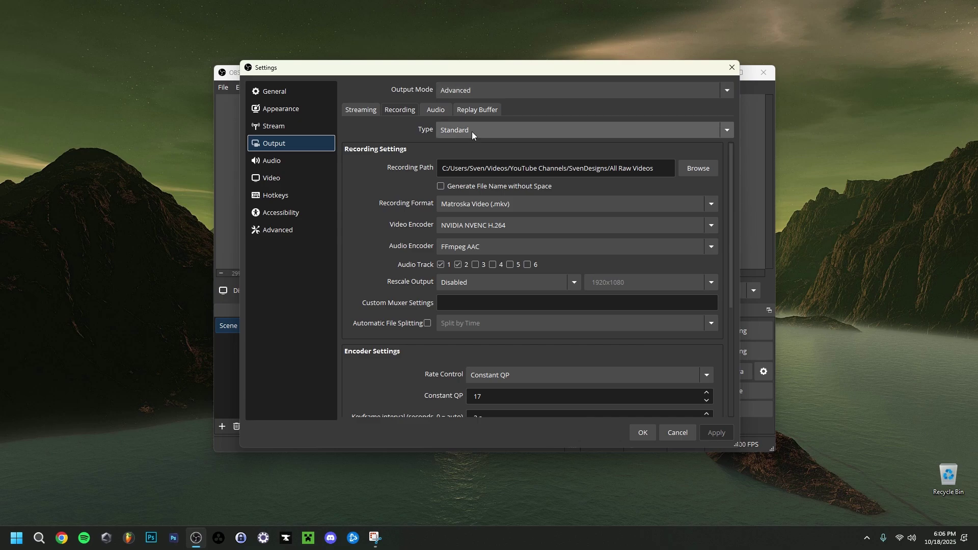
click(479, 227)
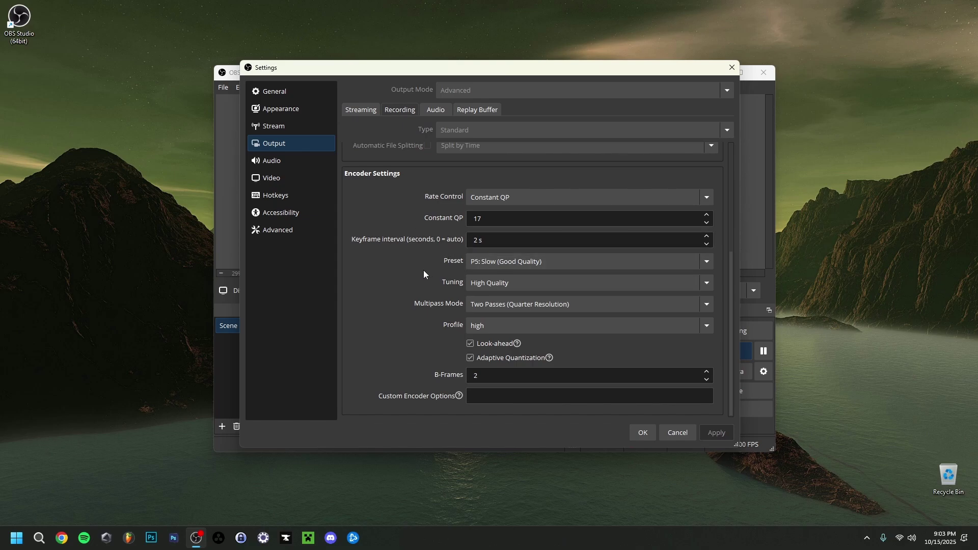
click(479, 265)
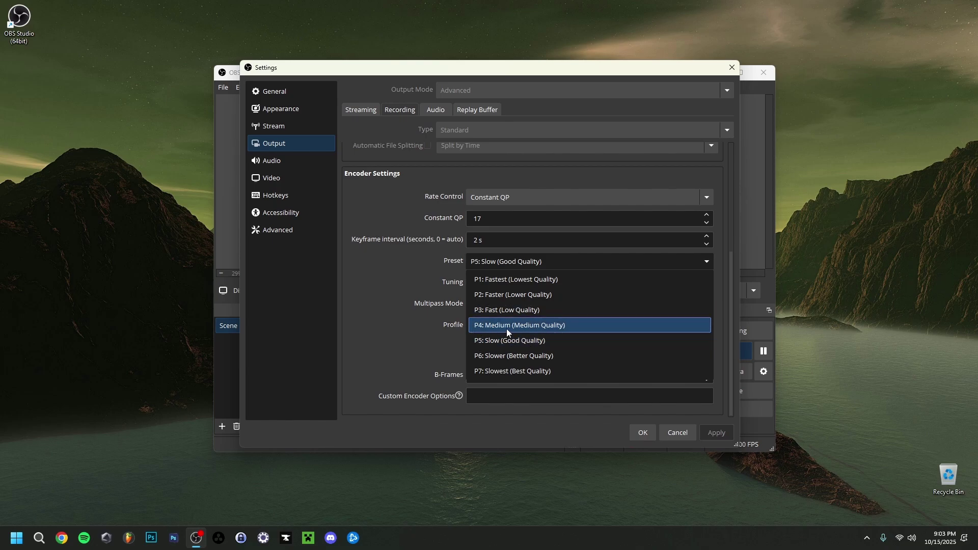
key(Escape)
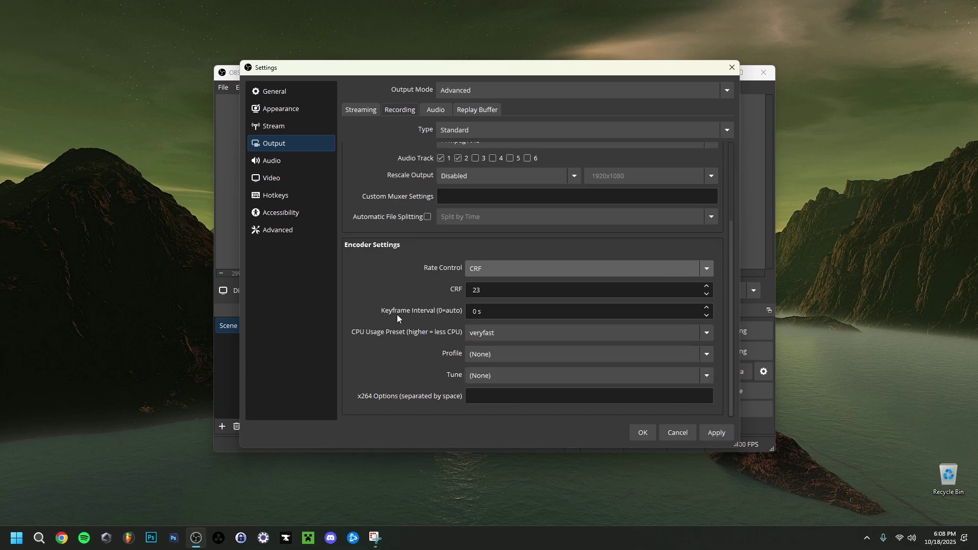
Step: Set the recording encoder's CRF to 17 and the keyframe interval to 2 s, and look over the CPU usage presets
drag(498, 286, 465, 291)
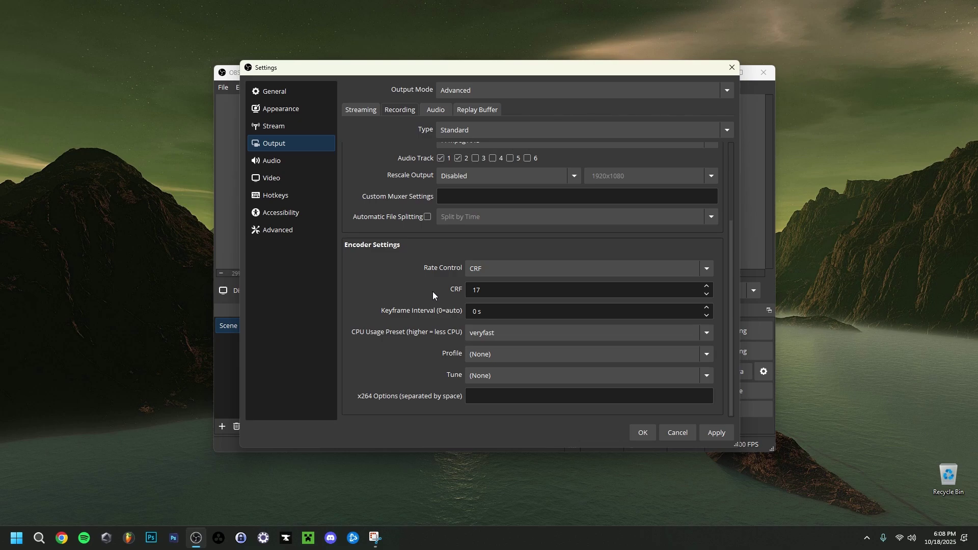
key(Tab)
text(2)
click(477, 335)
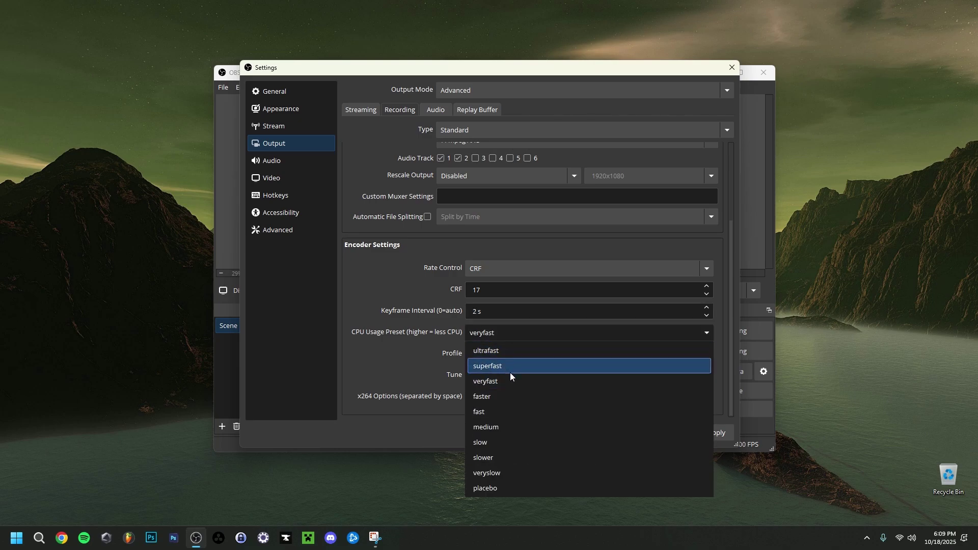
click(380, 288)
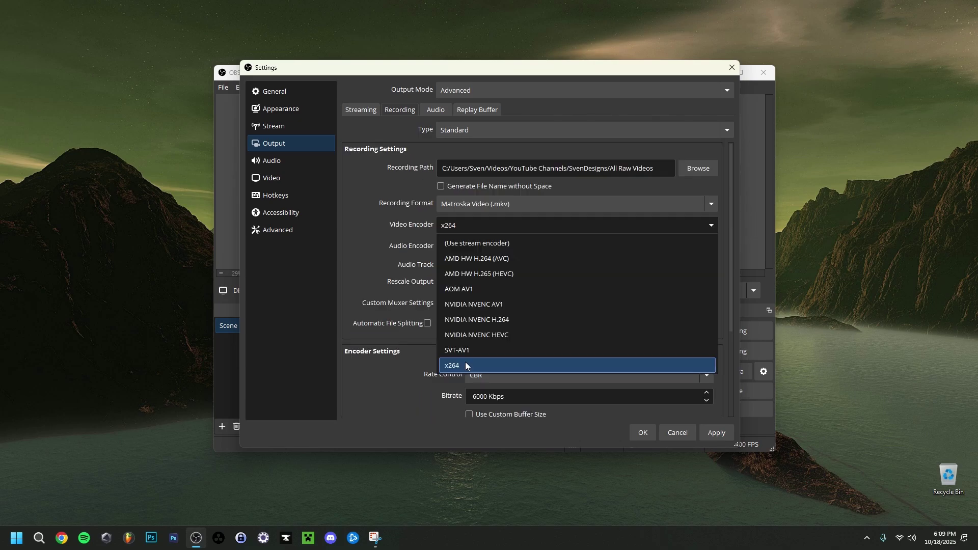
Step: Select x264 as the recording video encoder with CBR rate control
click(466, 362)
scroll(387, 376, down, 4)
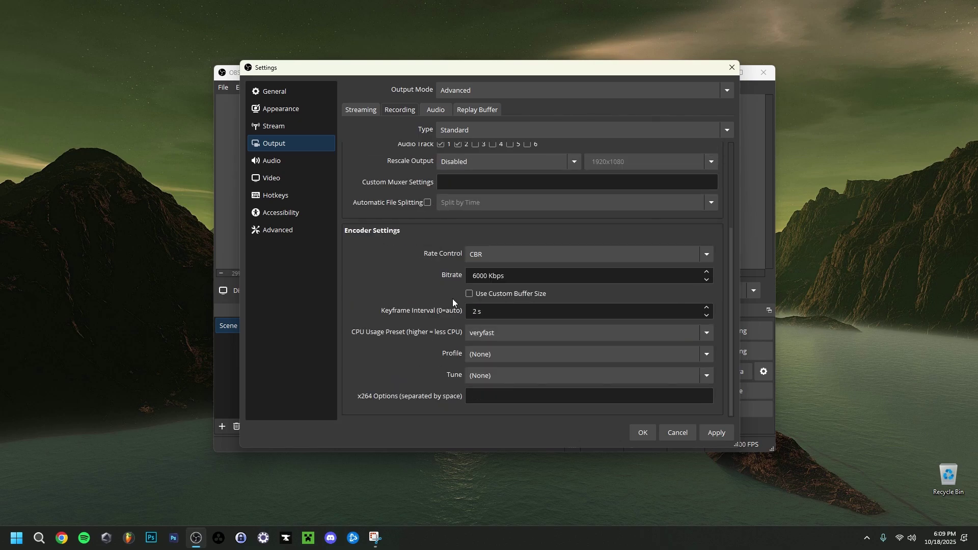
click(492, 258)
Step: Set the recording bitrate to 4000 Kbps, apply it, and raise the bitrate to 7000 Kbps
click(410, 279)
key(BackSpace)
key(BackSpace)
key(BackSpace)
key(BackSpace)
text(4000)
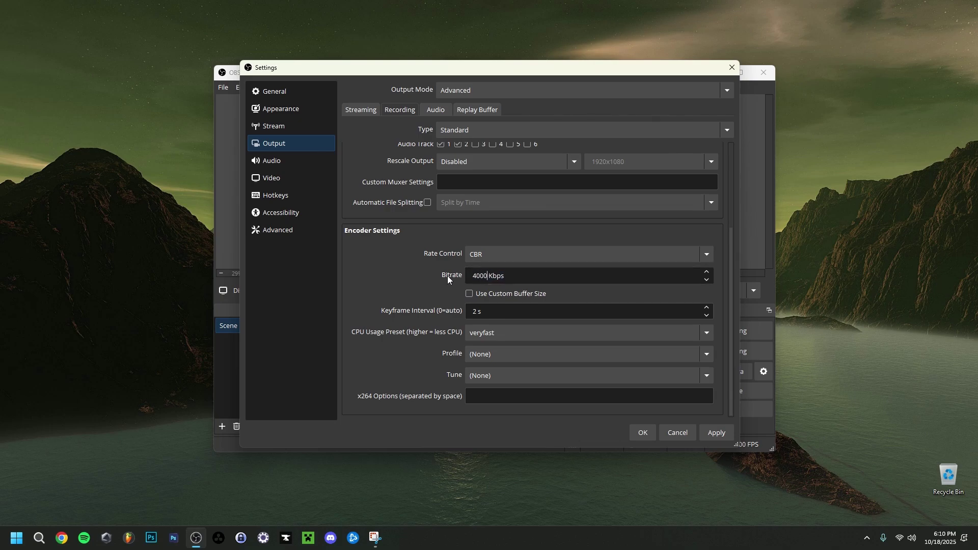
key(Return)
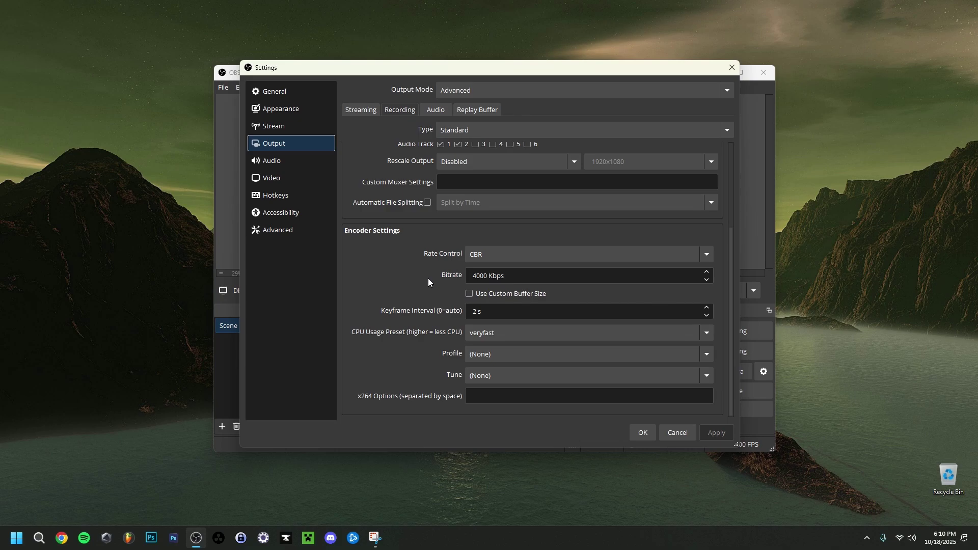
double_click(479, 275)
text(7000)
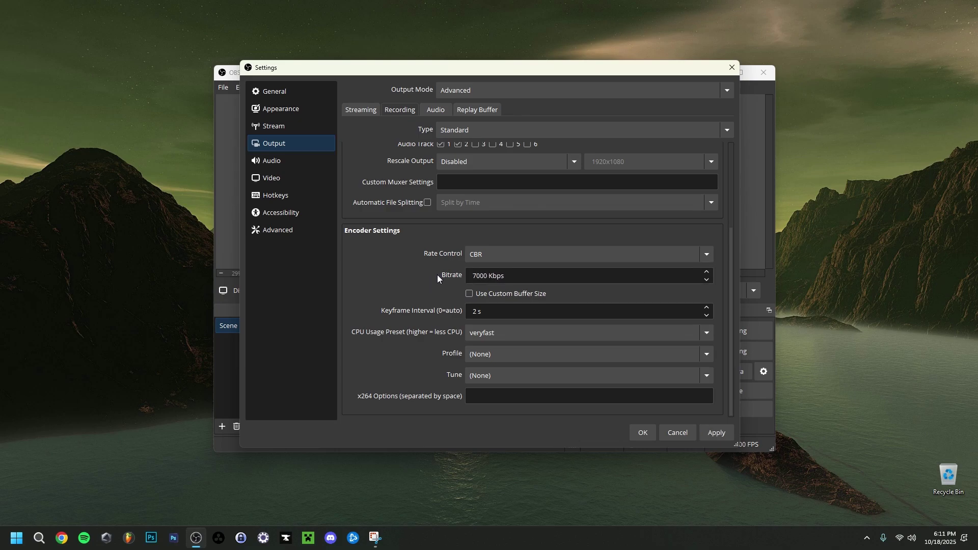
Step: Set the recording bitrate to 10000 Kbps
key(BackSpace)
key(BackSpace)
key(BackSpace)
key(BackSpace)
text(10000)
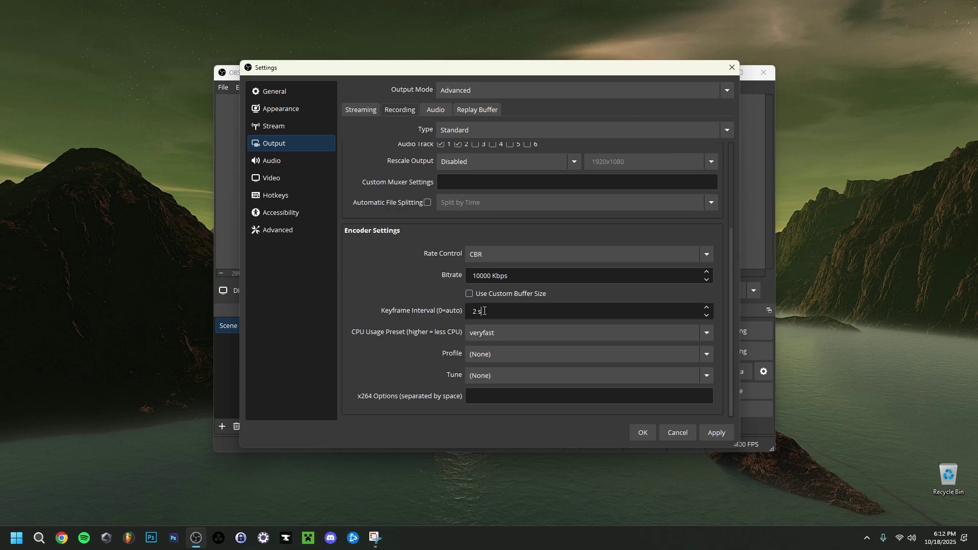
Step: Look over the CPU usage presets and the Tune options of the x264 recording encoder
click(485, 333)
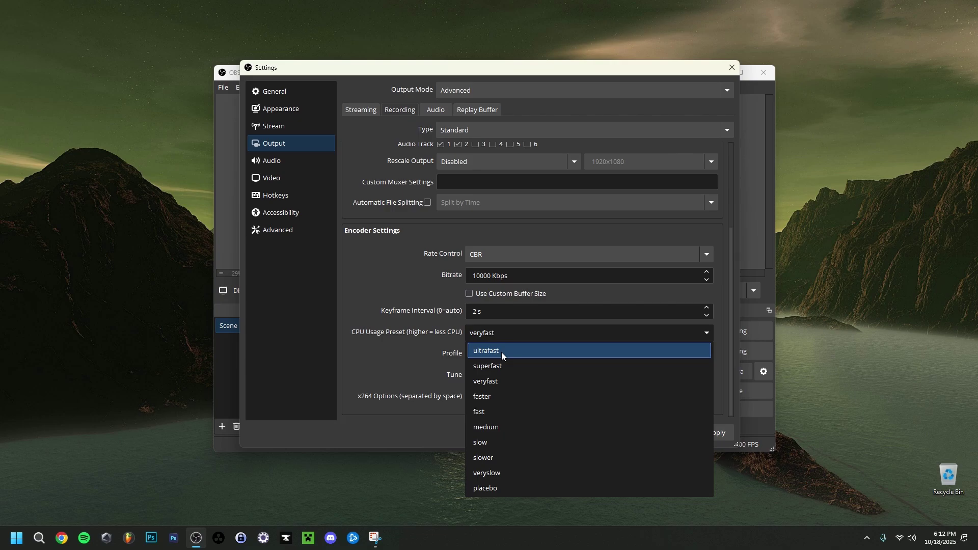
click(484, 356)
click(509, 376)
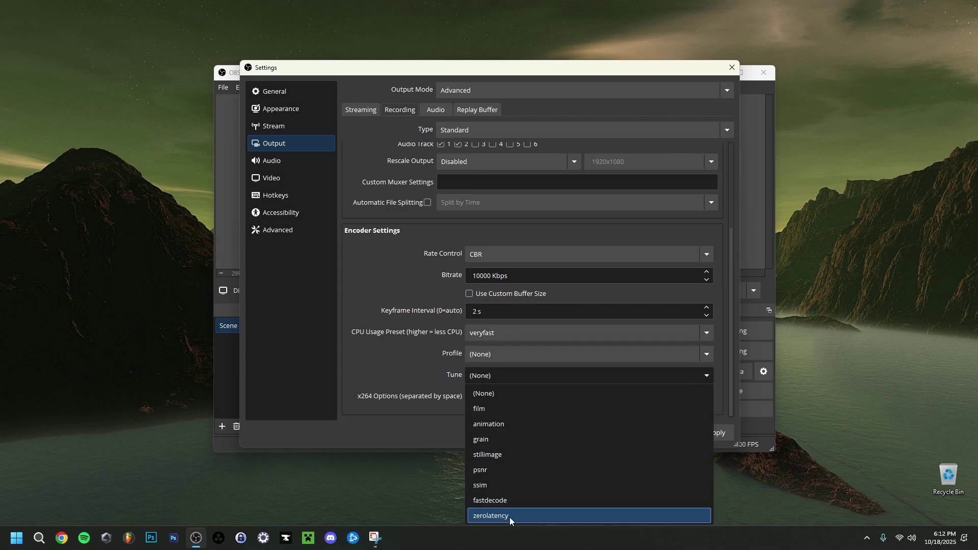
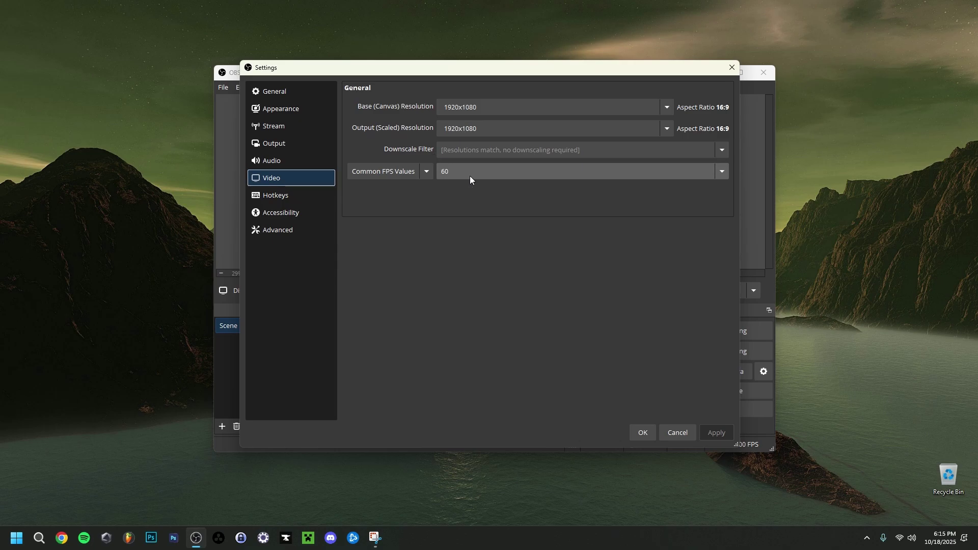
Step: Review the common FPS values in the video settings and the process priority options in the advanced settings
click(469, 175)
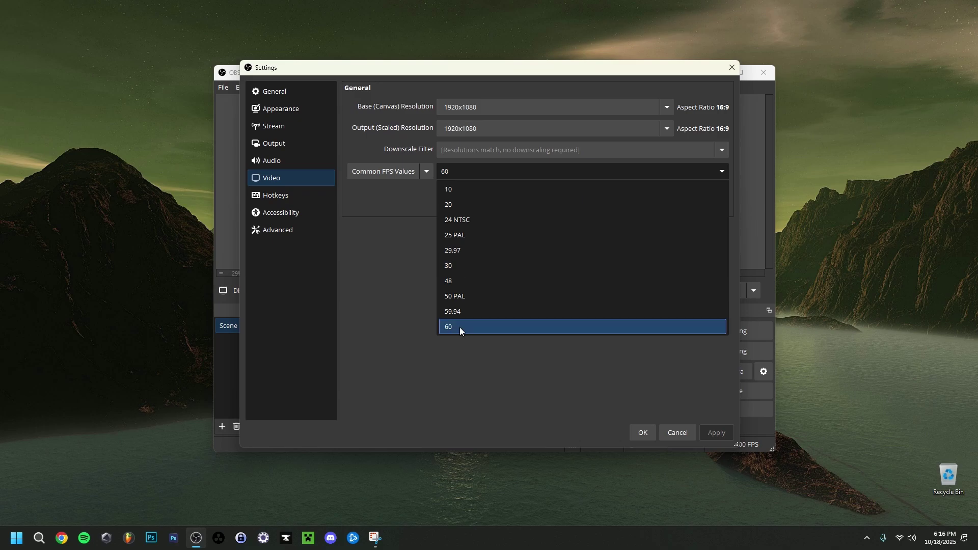
click(442, 114)
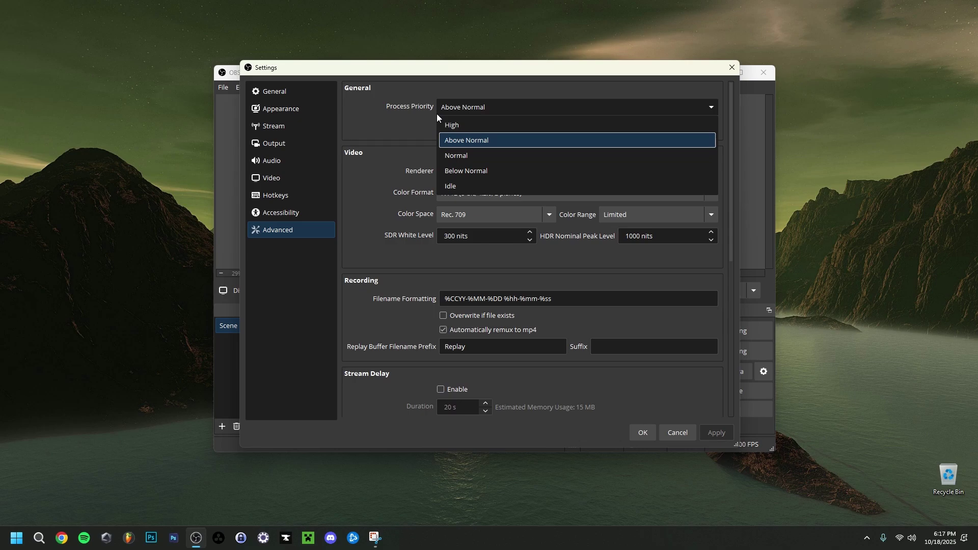
click(436, 114)
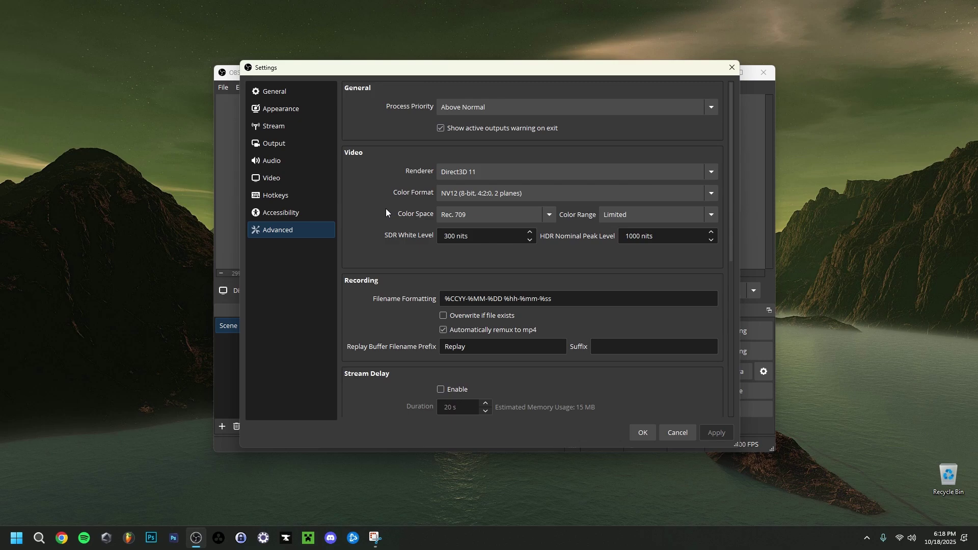
Step: Review the option for dynamically changing the bitrate in the advanced network settings, and close the settings without saving
scroll(371, 300, down, 5)
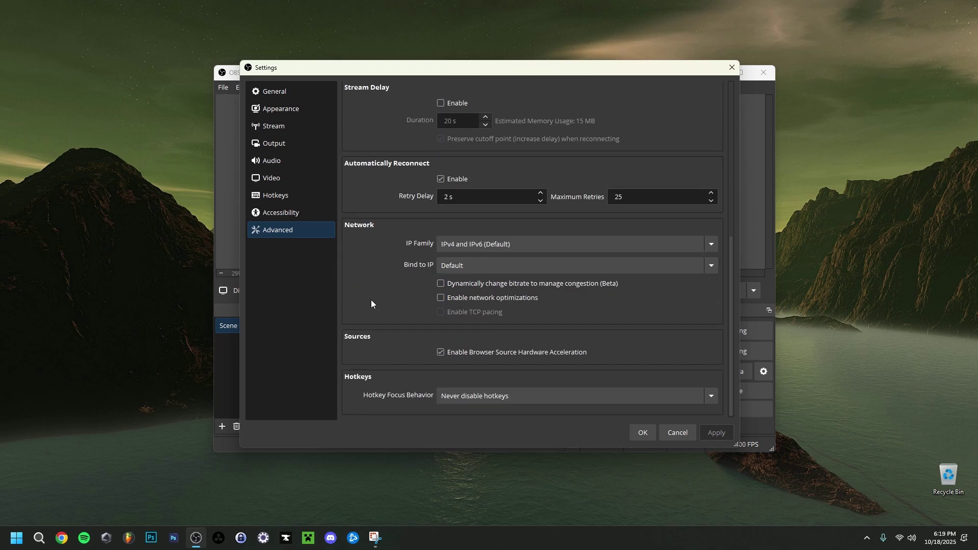
click(441, 284)
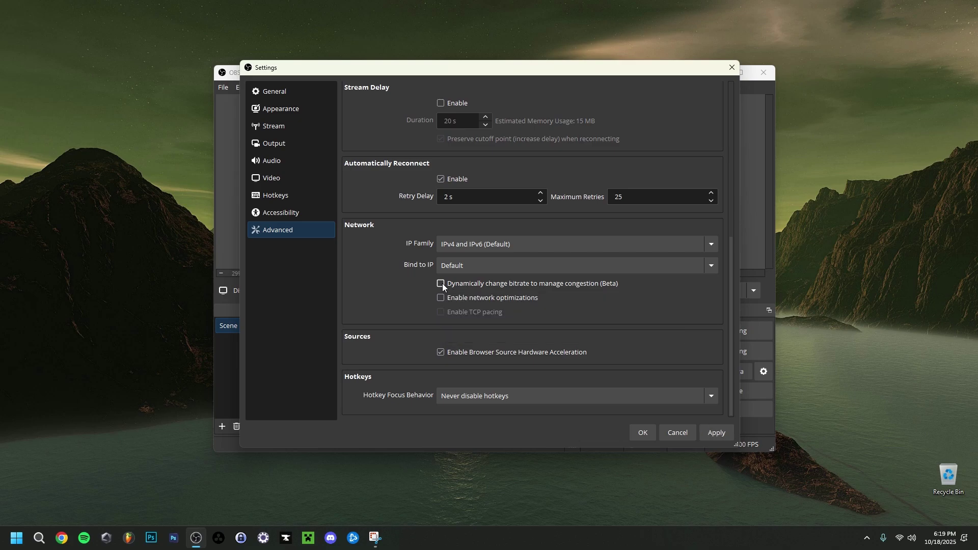
click(678, 433)
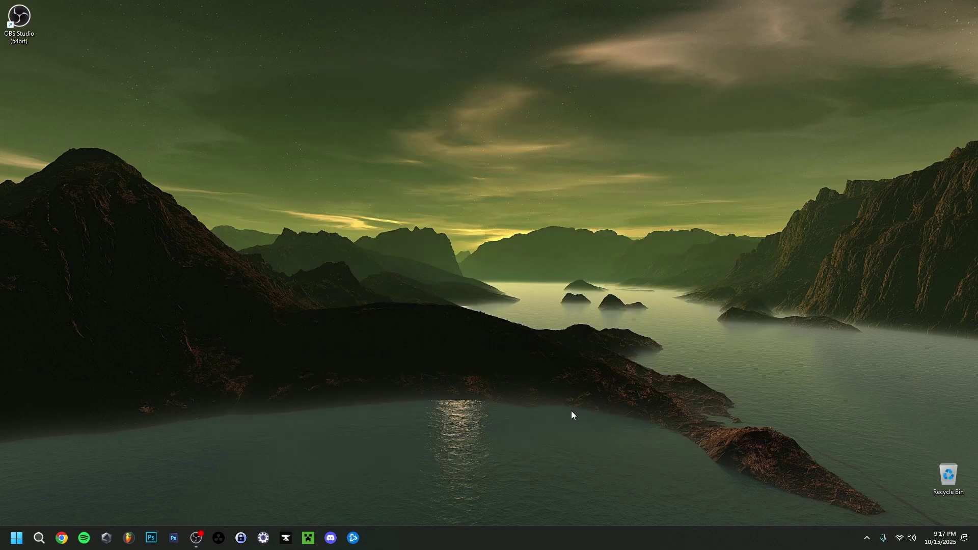
Step: Open Windows Task Manager and go to the details of the OBS Studio process
right_click(487, 534)
click(533, 497)
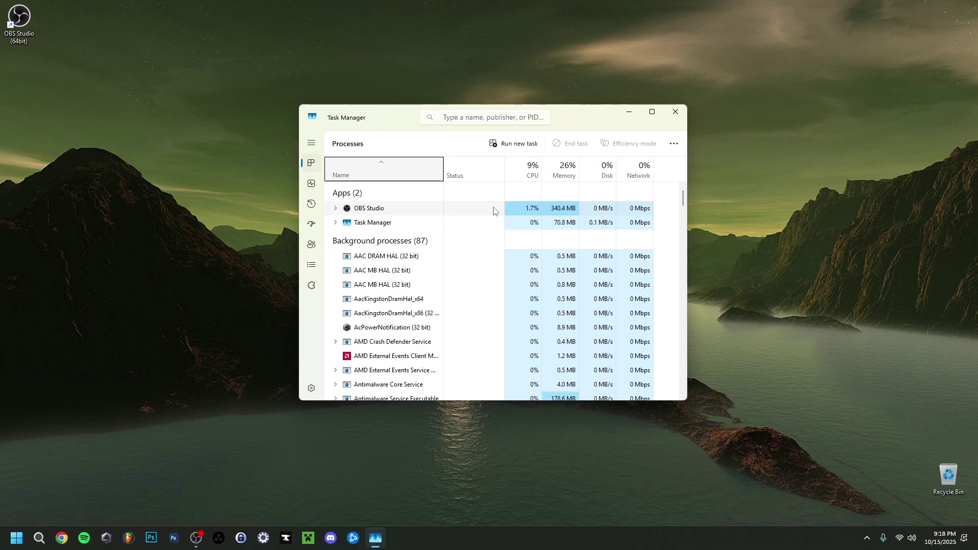
right_click(378, 209)
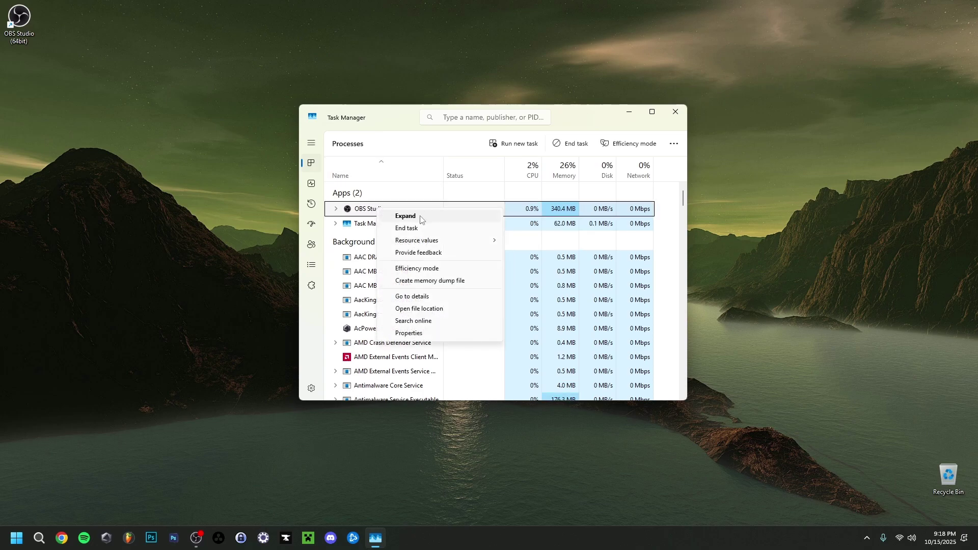
click(414, 298)
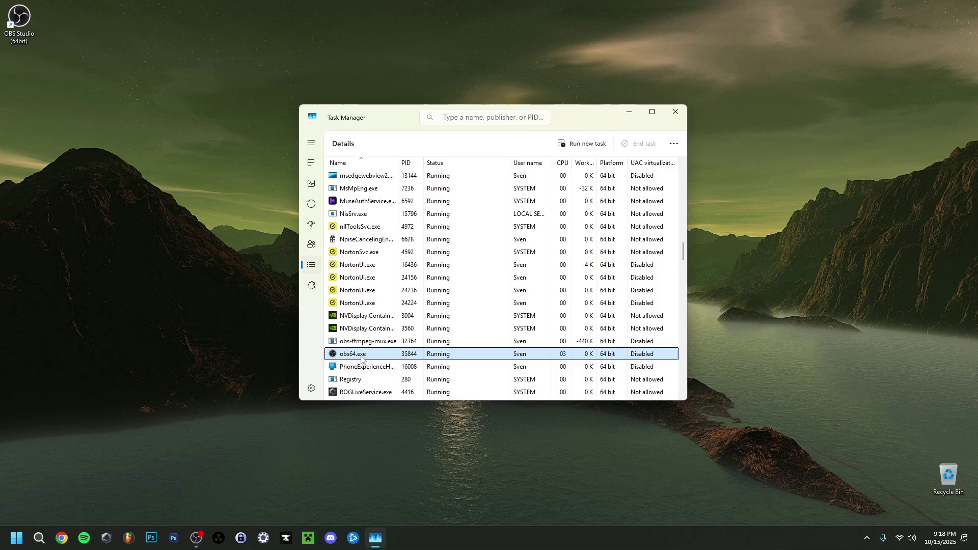
Step: Examine the priority levels available for the obs64.exe process
right_click(366, 355)
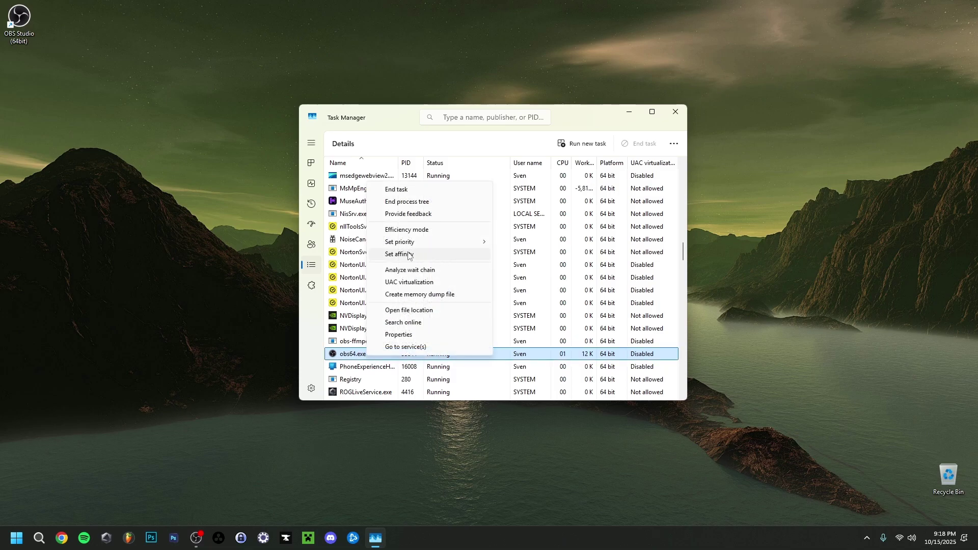
mouse_move(437, 241)
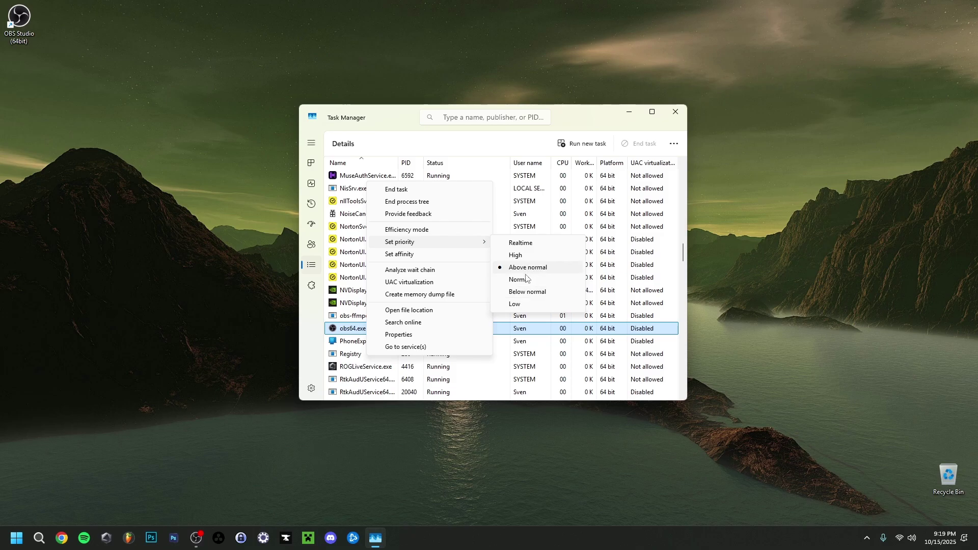
mouse_move(473, 242)
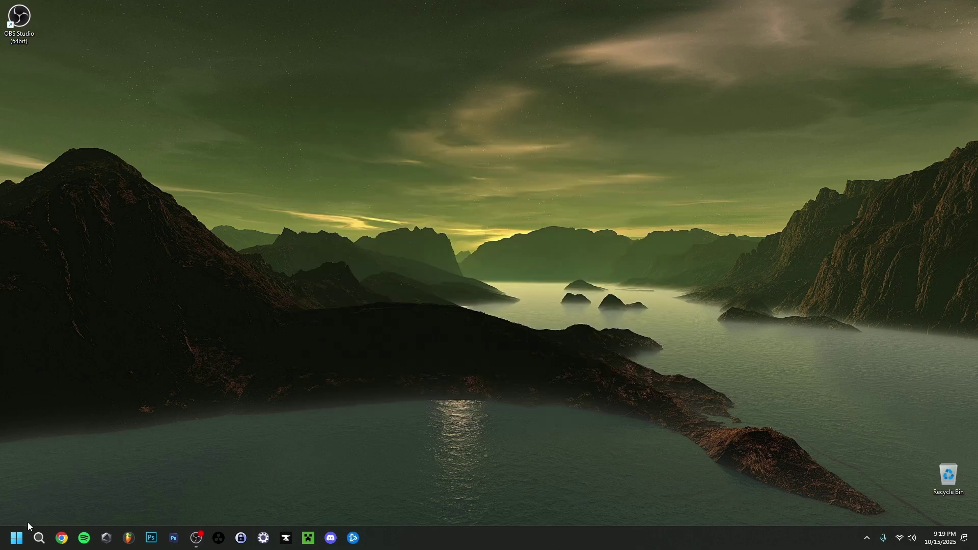
Step: Search Windows for "gra" and open the Graphics settings
key(super)
text(gra)
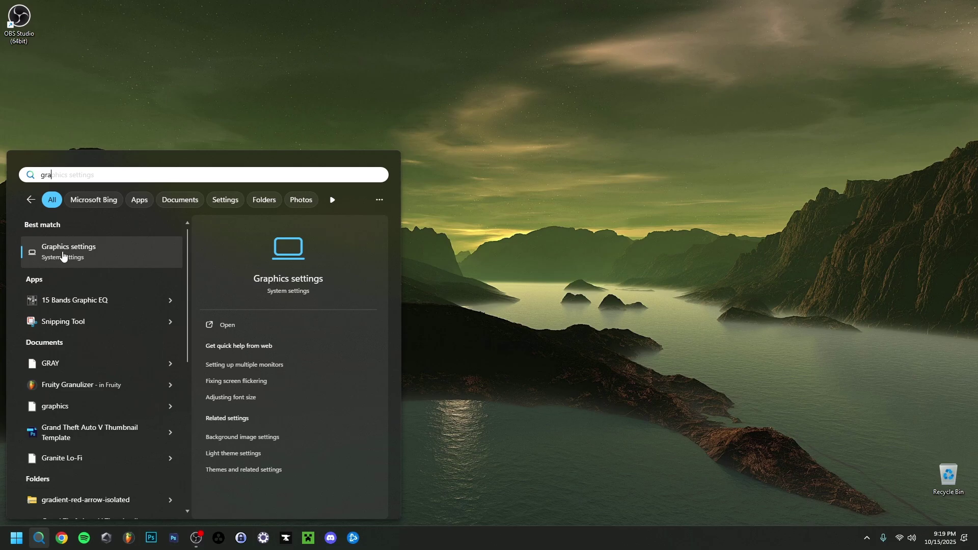
click(64, 256)
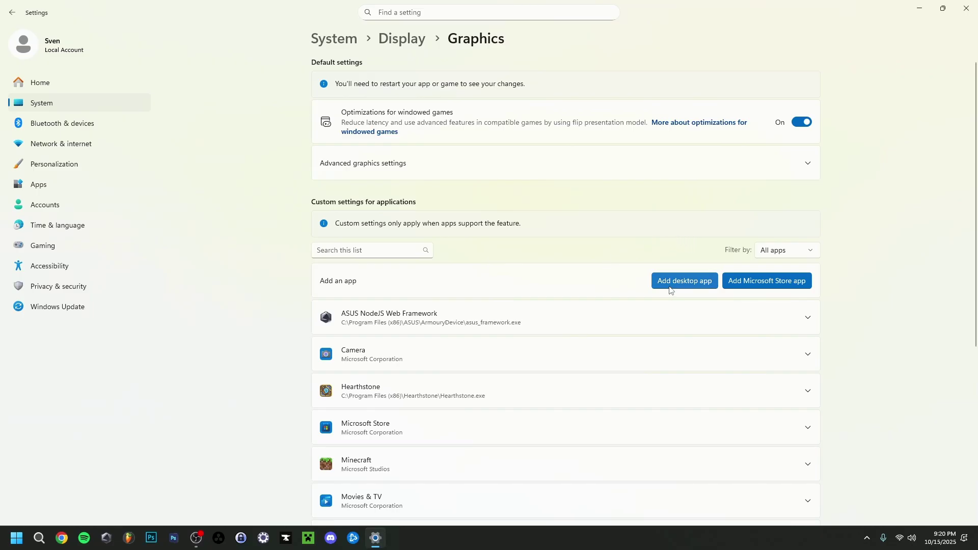
Step: Add obs64 from C:\Program Files\obs-studio\bin\64bit as a desktop app in the custom graphics settings
click(671, 290)
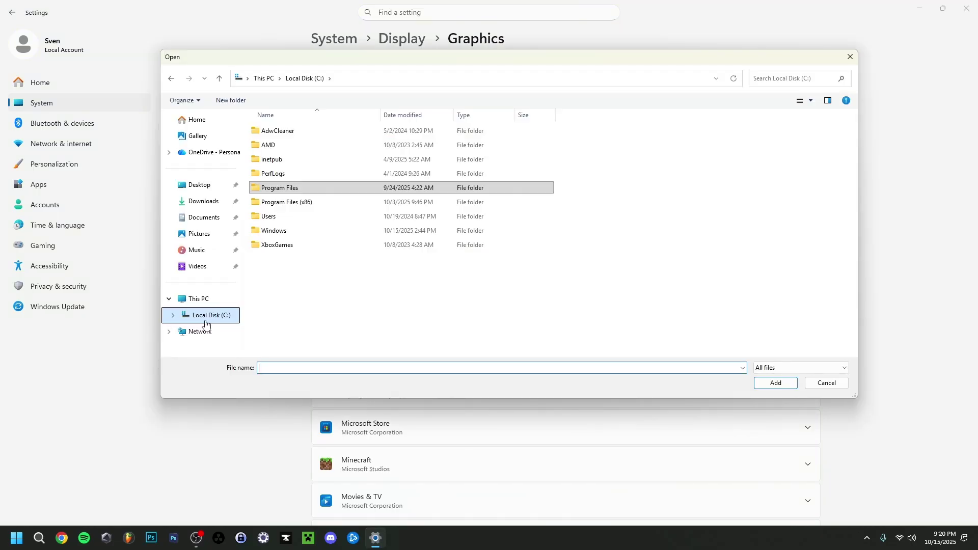
click(291, 190)
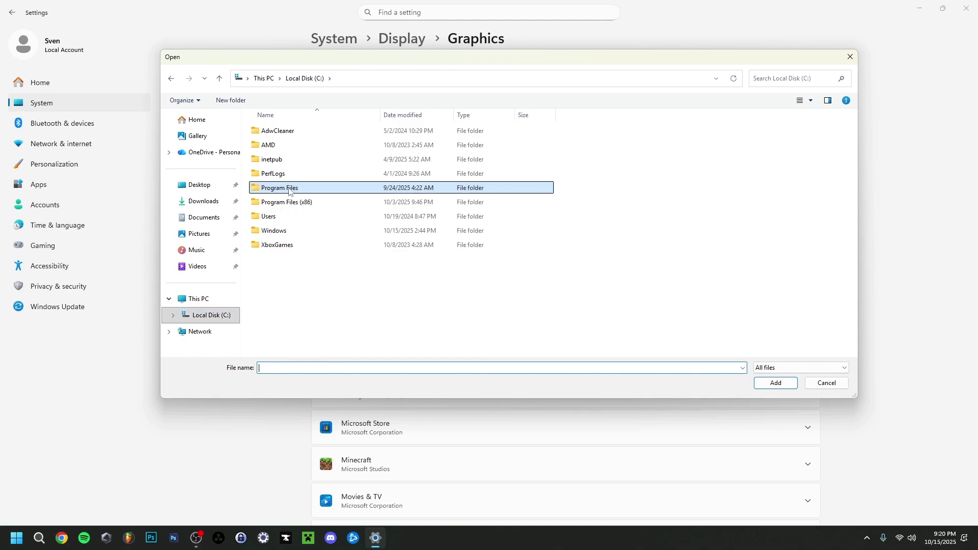
double_click(290, 190)
double_click(275, 216)
click(271, 133)
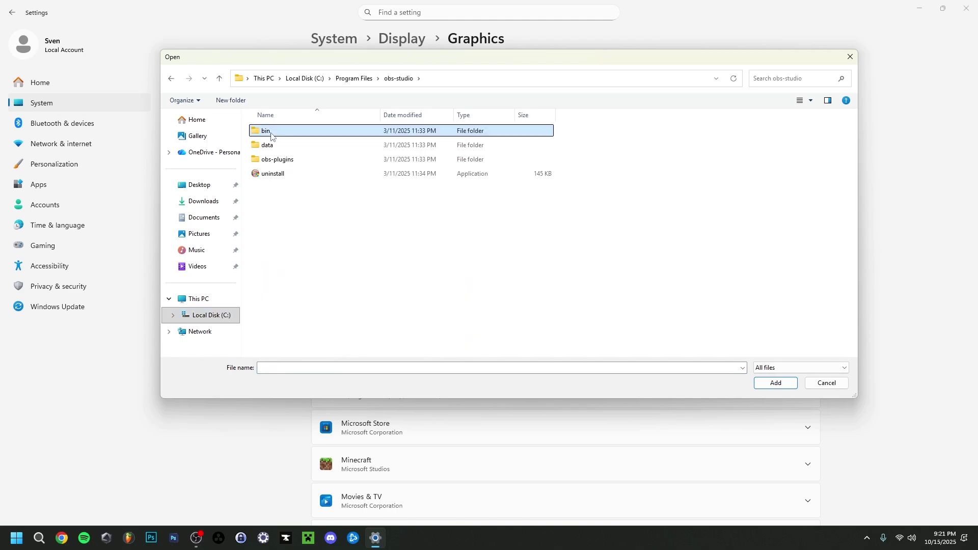
double_click(271, 133)
double_click(272, 133)
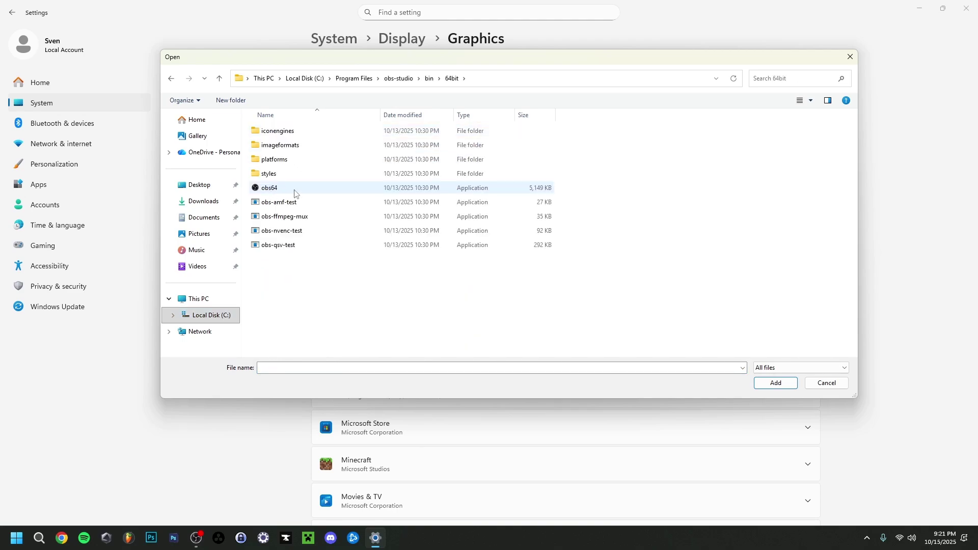
click(288, 192)
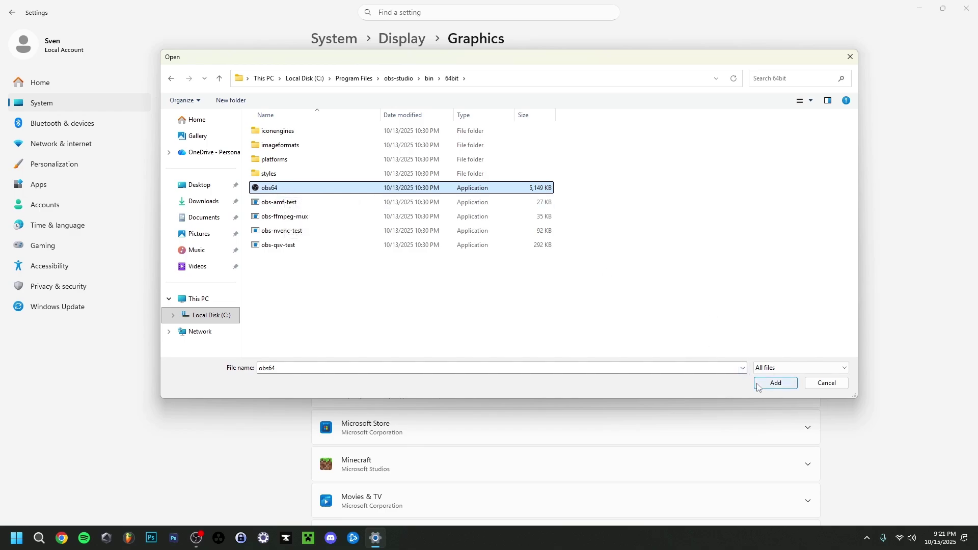
click(774, 383)
Step: Expand the OBS Studio graphics entry, review its GPU preference options, and collapse the entry again
click(808, 257)
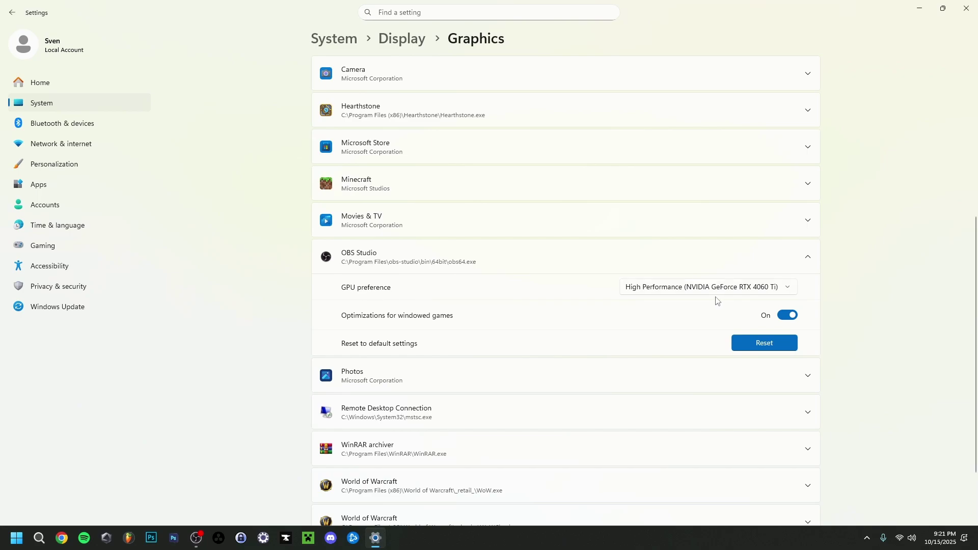
click(699, 287)
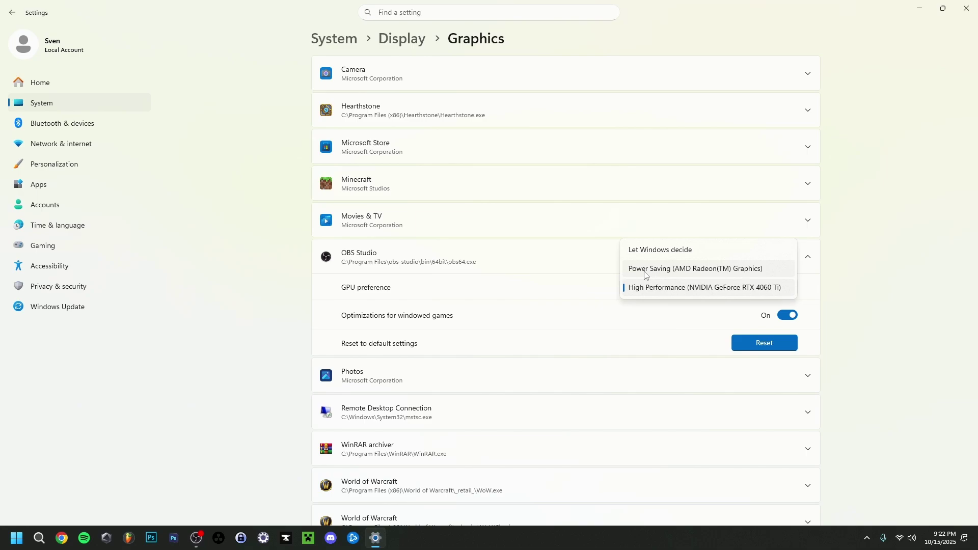
click(357, 333)
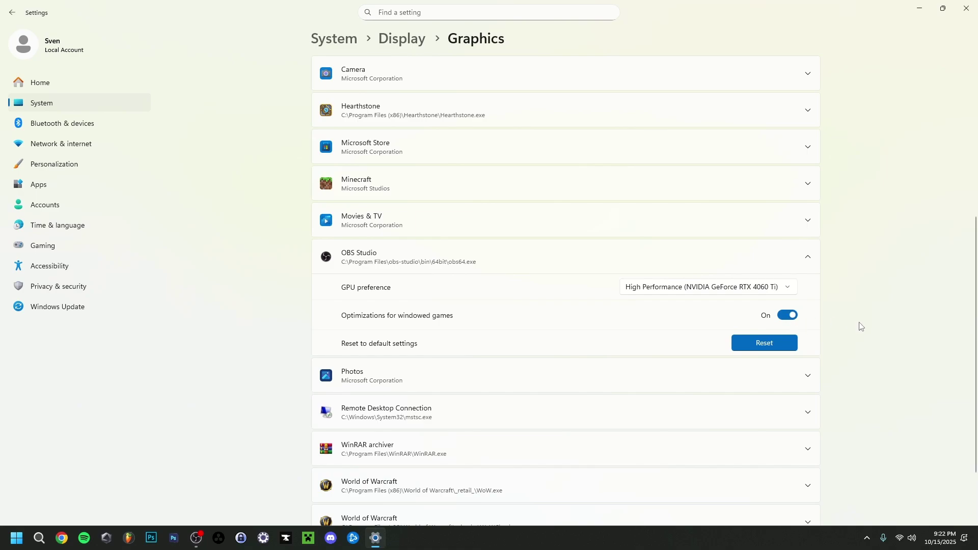
scroll(858, 327, down, 2)
click(808, 186)
Step: Examine the hardware-accelerated GPU scheduling option in the advanced graphics settings and collapse that section
scroll(874, 293, up, 5)
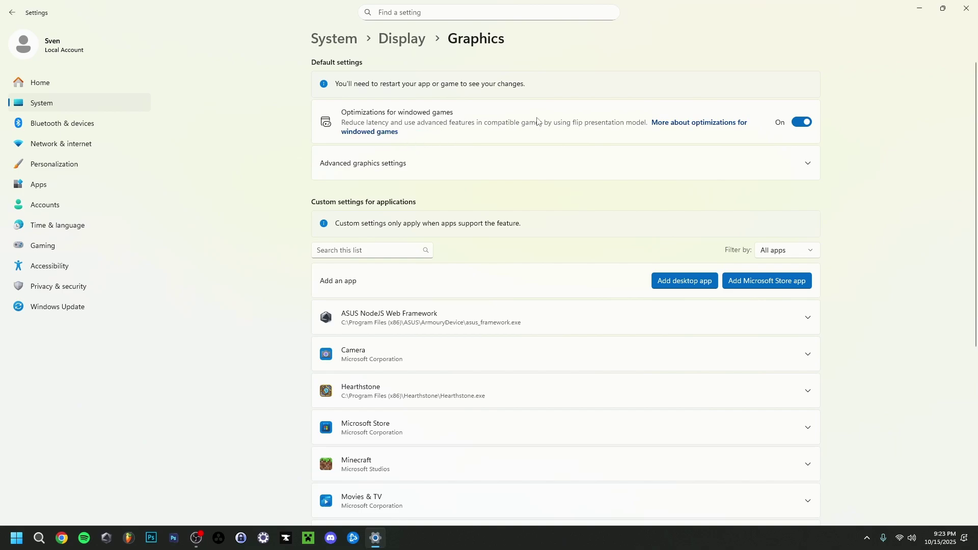
click(808, 161)
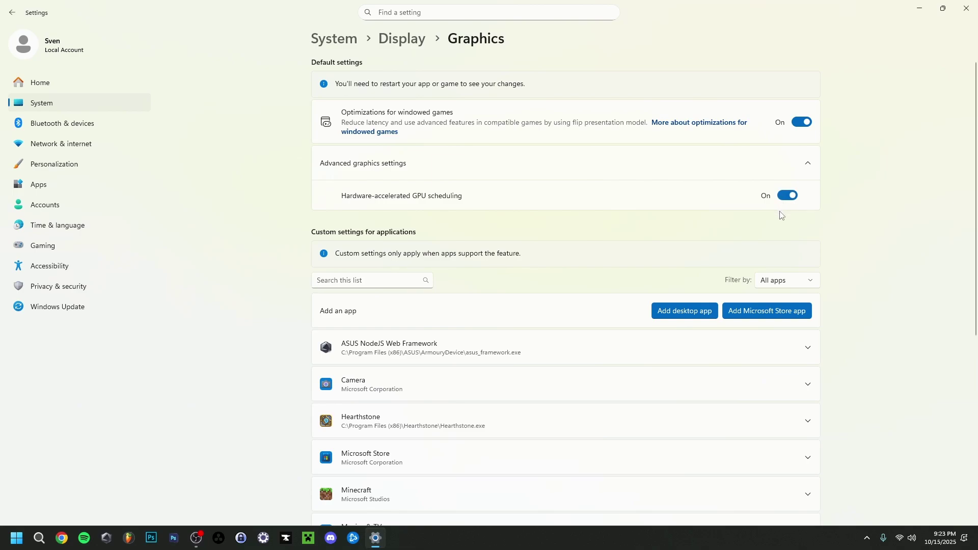
click(713, 163)
Step: Search Windows Settings for "game" and open the Game Mode settings
click(428, 12)
text(g)
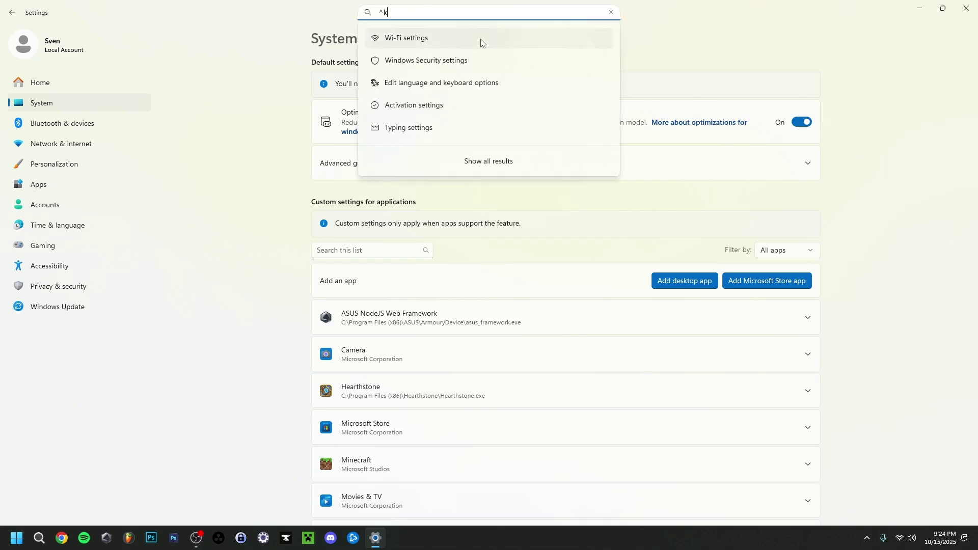
key(BackSpace)
text(game)
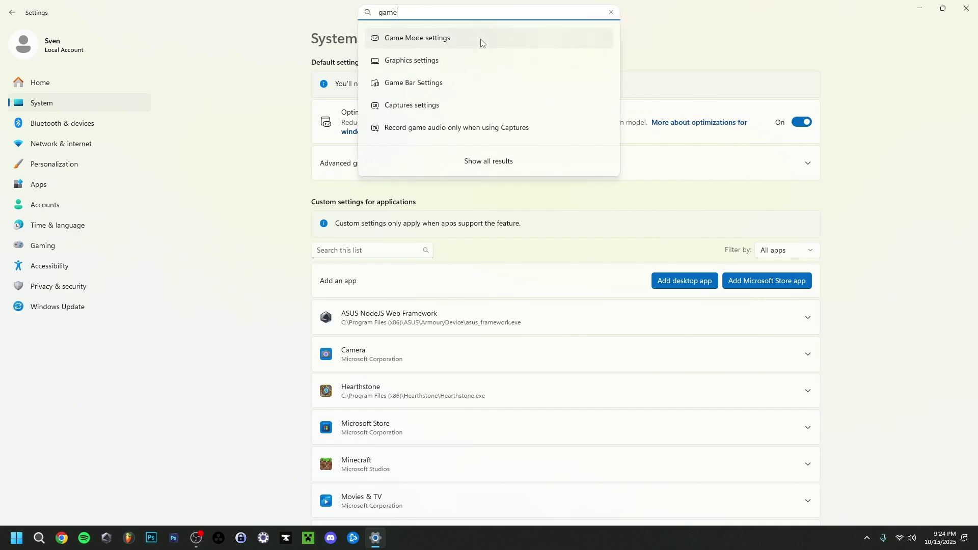
click(420, 44)
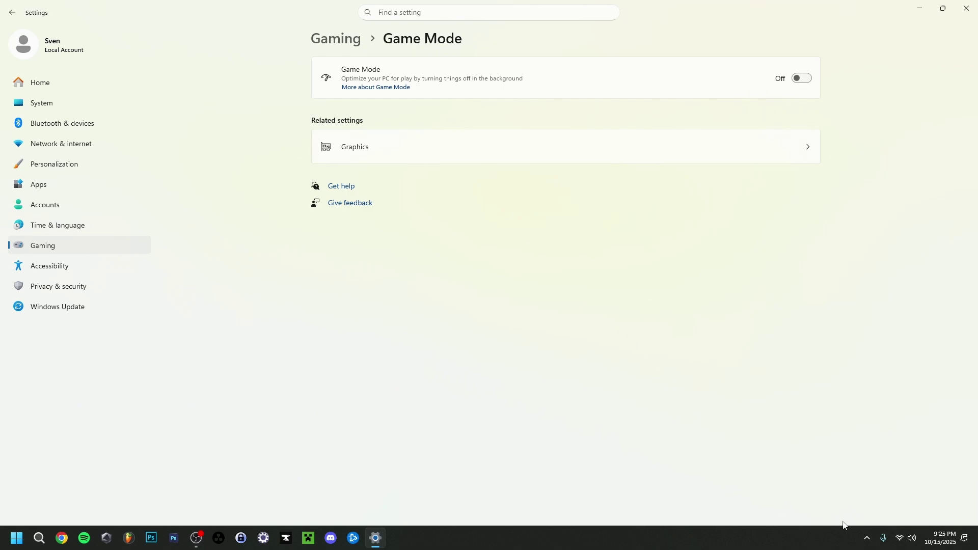
Step: Look over the background apps among the hidden system tray icons
click(867, 538)
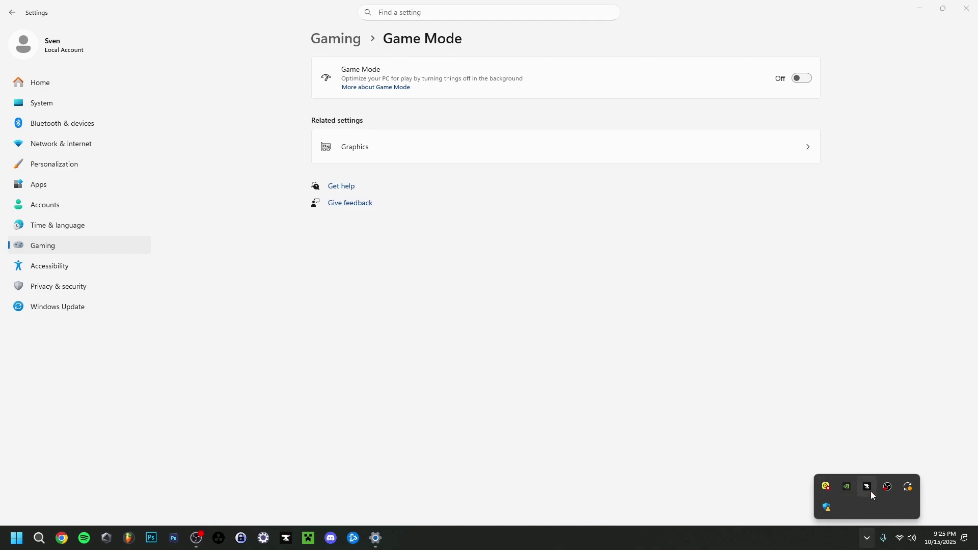
click(535, 116)
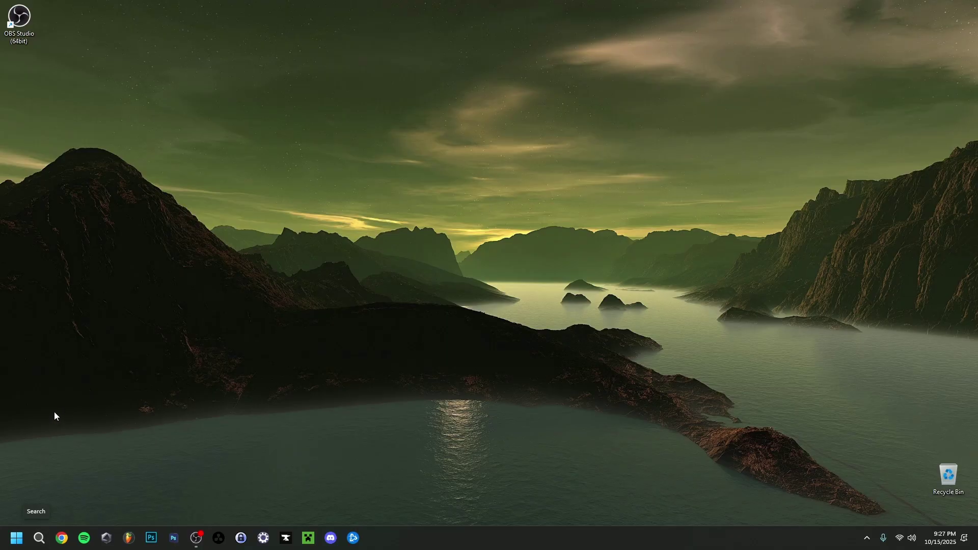
Step: Search Windows for "disk" and open Disk Cleanup
click(40, 537)
text(disk)
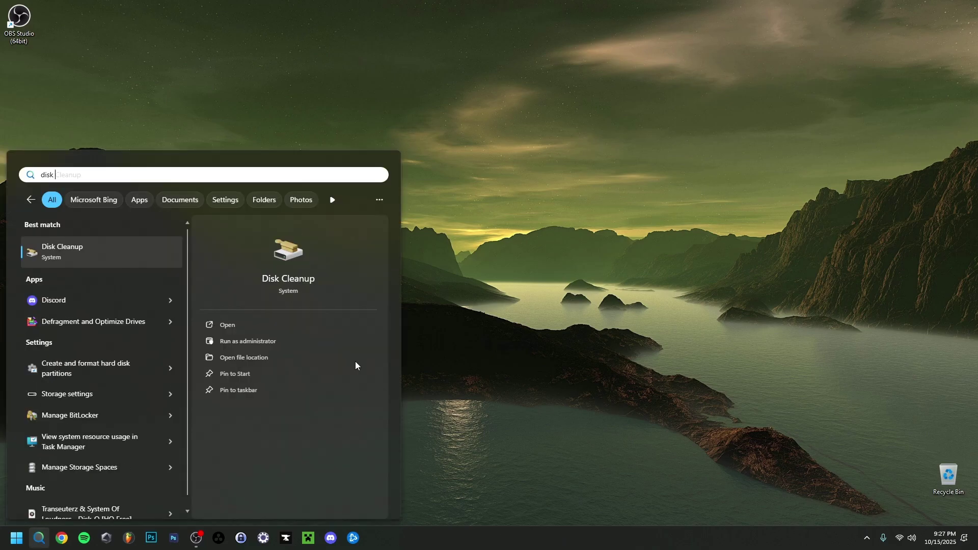
click(68, 260)
Step: Look through the list of files to delete in Disk Cleanup for drive C
mouse_move(489, 129)
mouse_down()
mouse_move(515, 146)
mouse_move(499, 140)
mouse_up()
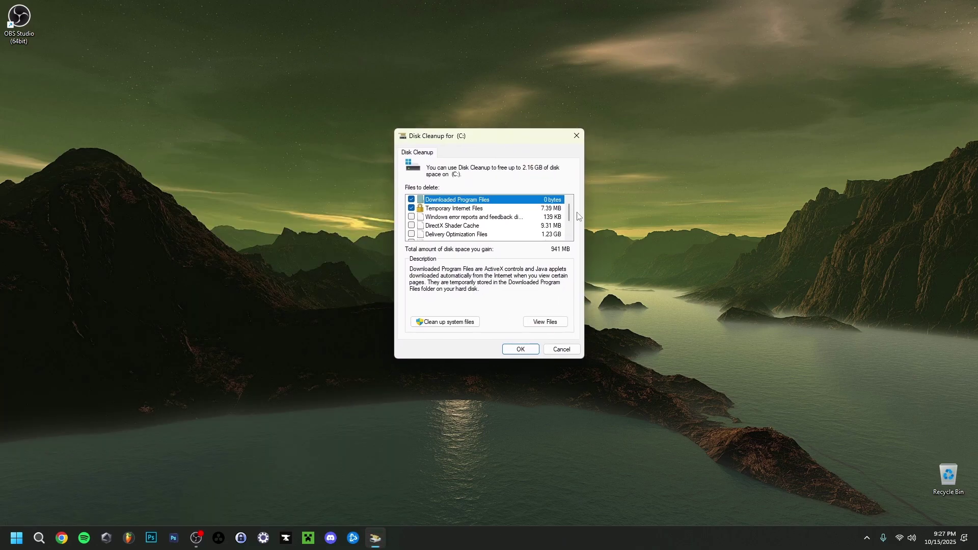
drag(568, 212, 410, 224)
scroll(414, 220, down, 1)
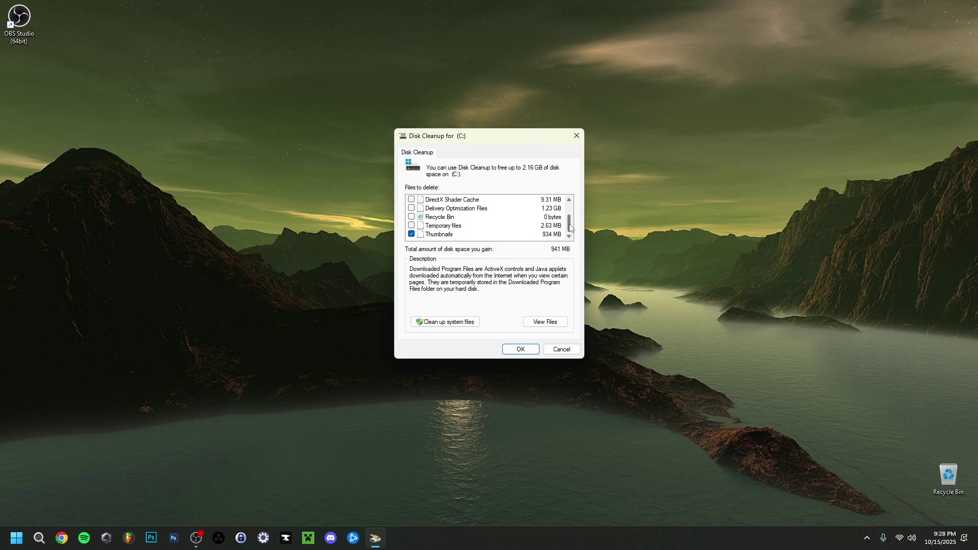
Step: Run Disk Cleanup on drive C for the checked Downloaded Program Files, Temporary Internet Files and Thumbnails
scroll(570, 227, up, 1)
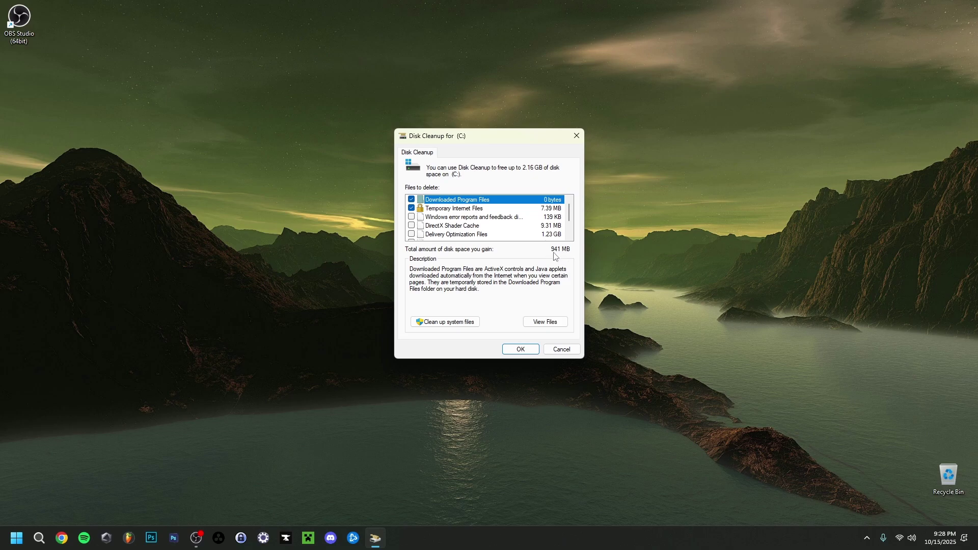
click(520, 350)
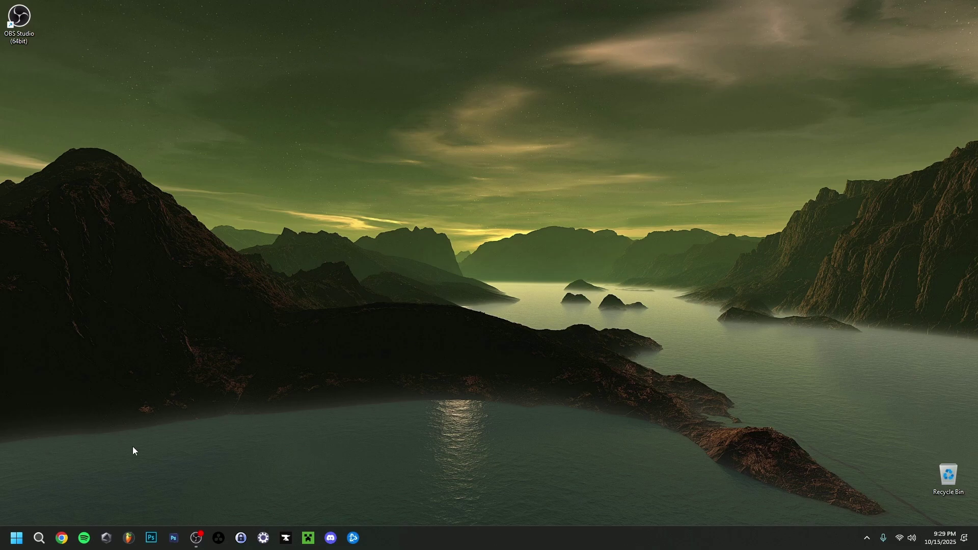
Step: Switch to OBS Studio and view the current log
key(alt+Tab)
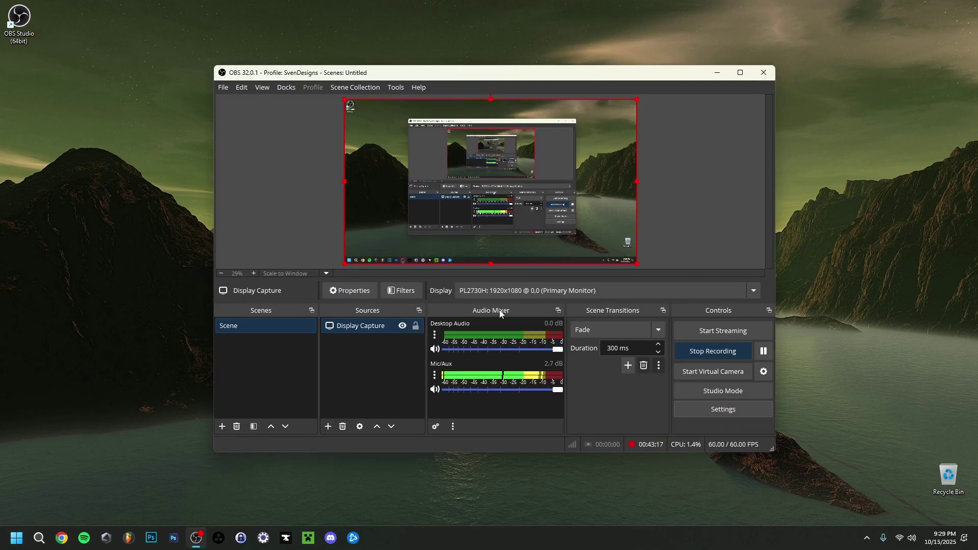
click(420, 87)
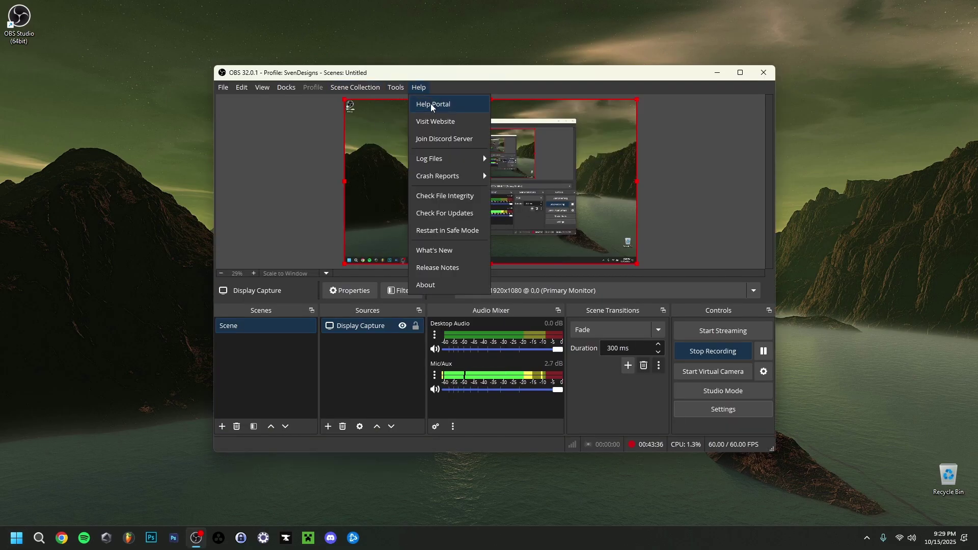
mouse_move(474, 159)
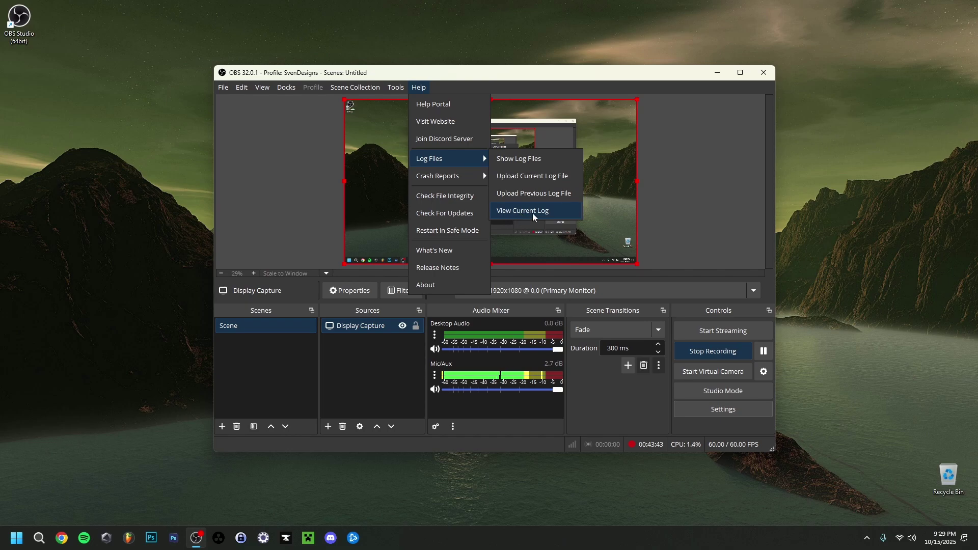
click(529, 213)
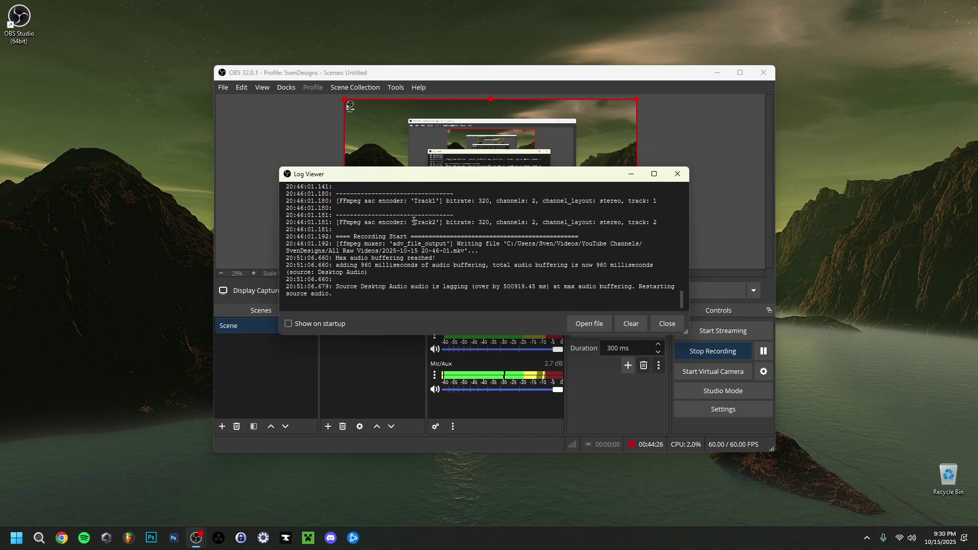
Step: Open the current log as a text file and look through its system information and entries
click(591, 324)
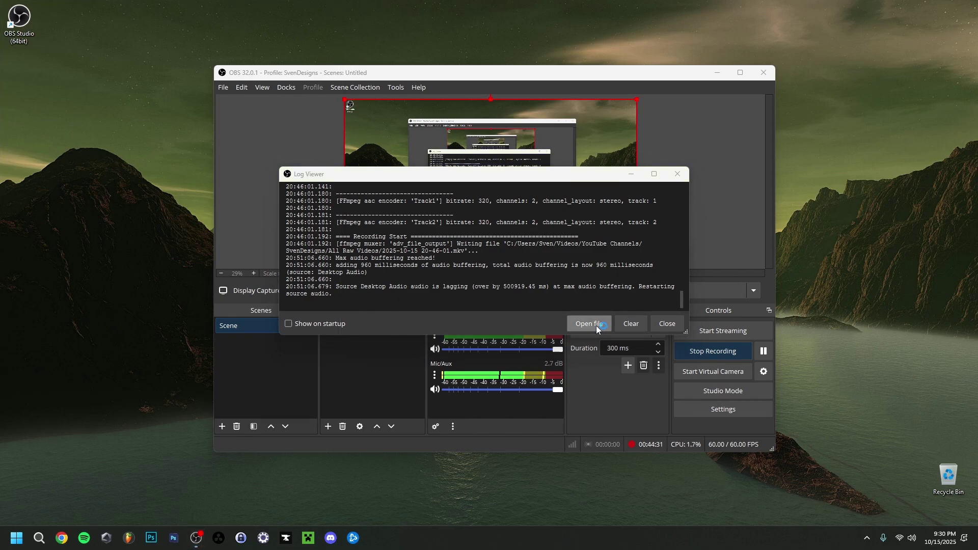
drag(516, 81, 517, 78)
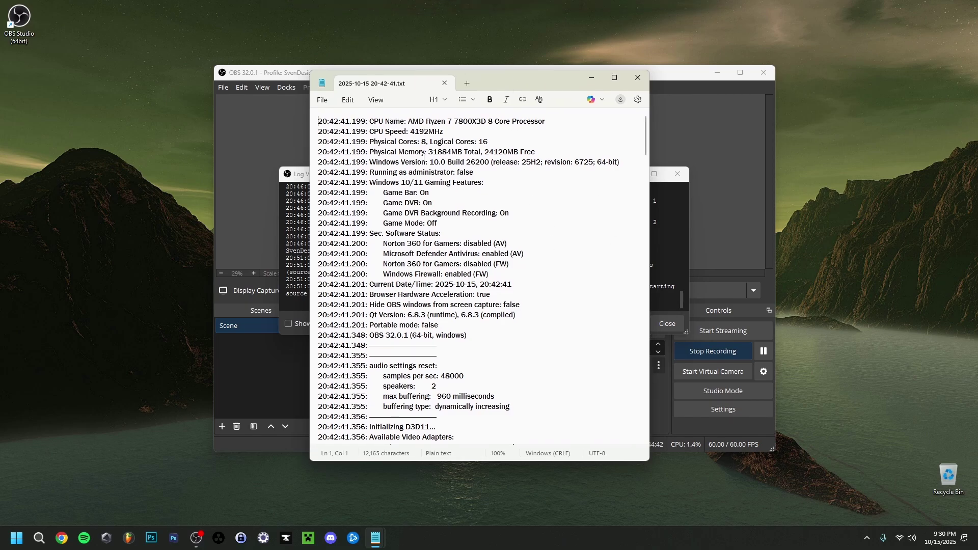
scroll(422, 173, down, 2)
scroll(422, 173, up, 2)
Step: Close the log text file without saving a copy and close the log viewer
click(322, 100)
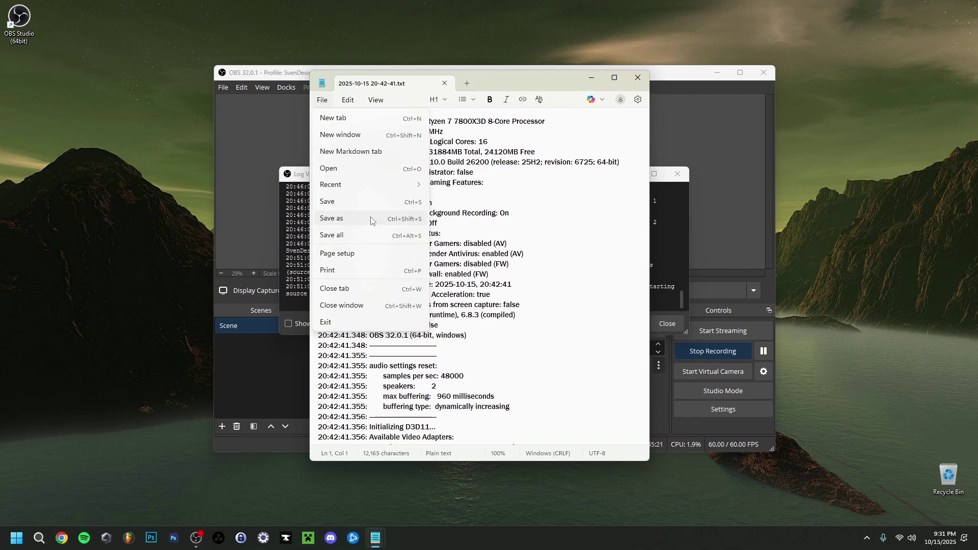
click(637, 78)
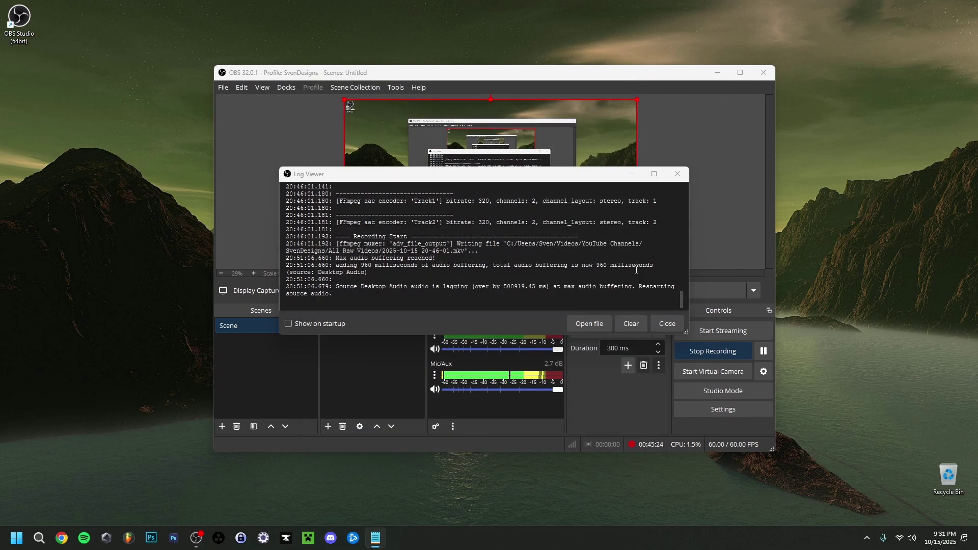
click(665, 323)
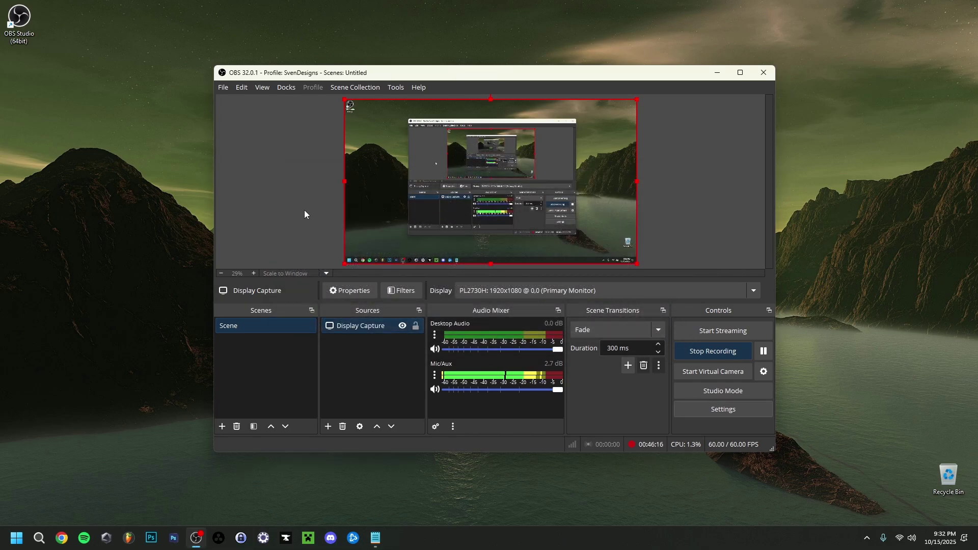